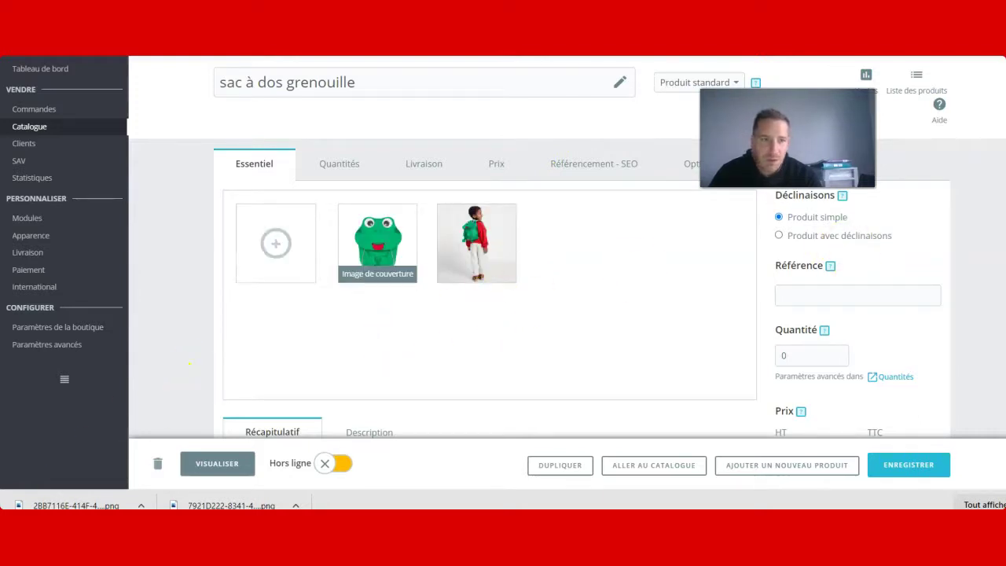
Step: Fill in the product description with "sac à dos enfant original, à emporter partout" and "Des tissus fabriqués à 50% à partir de bouteilles en PET recyclée"
{"action": "scroll", "coordinate": [565, 247], "scroll_direction": "down", "scroll_amount": 1}
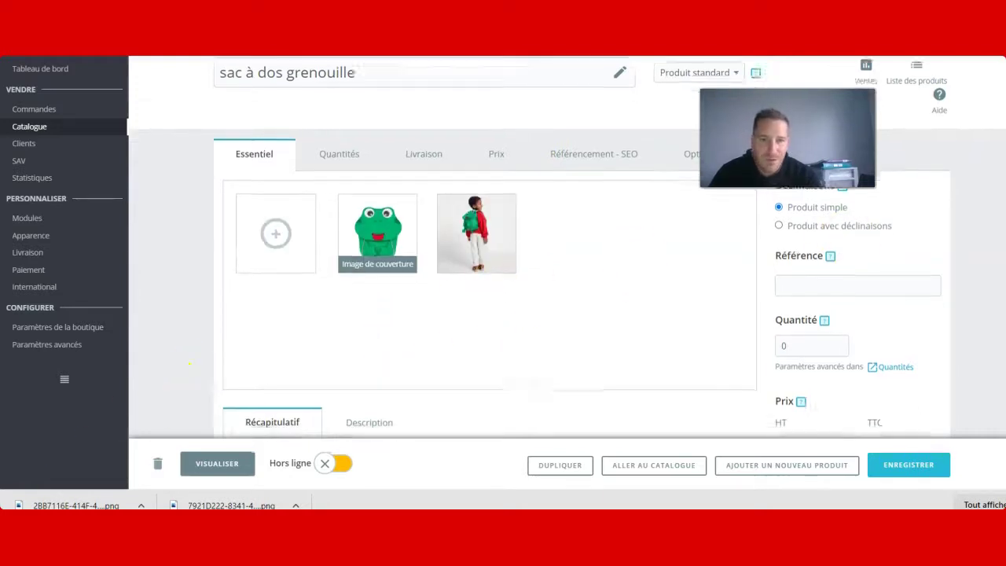
{"action": "scroll", "coordinate": [503, 259], "scroll_direction": "down", "scroll_amount": 2}
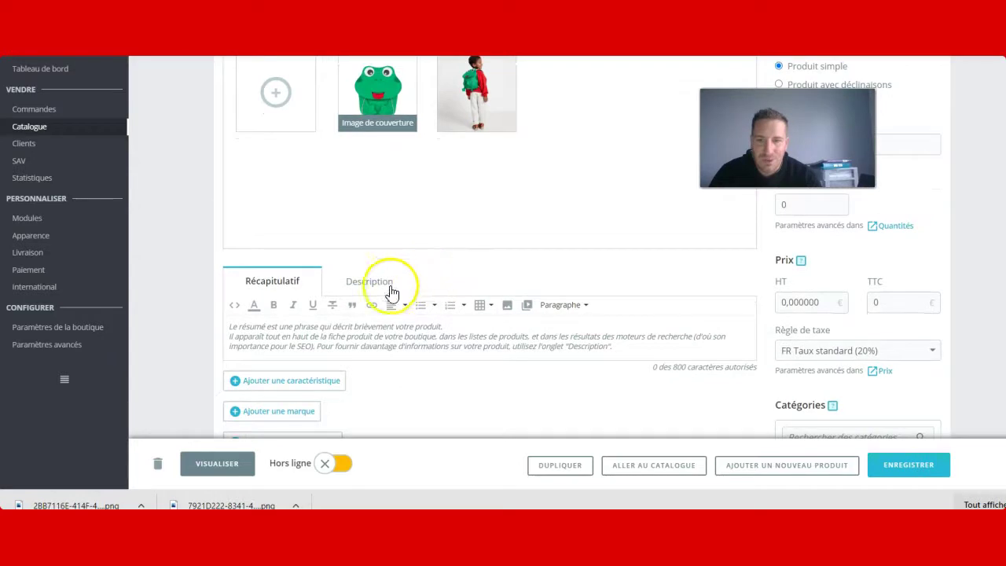
{"action": "left_click", "coordinate": [390, 291]}
{"action": "left_click", "coordinate": [336, 320]}
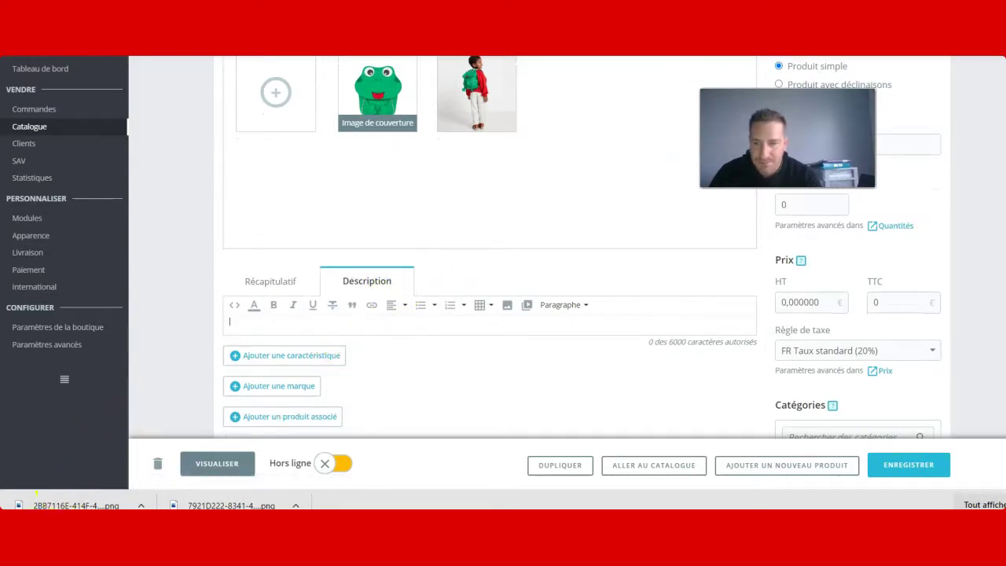
{"action": "type", "text": "sac à dos enfant original, à emporter partout Des tissus fabriqués à 50% à partir de bouteilles en PET recyclée"}
Step: Set the product's tax-excluded price to 39.90 € and change it to a product with combinations (Produit avec déclinaisons)
{"action": "left_click", "coordinate": [809, 303]}
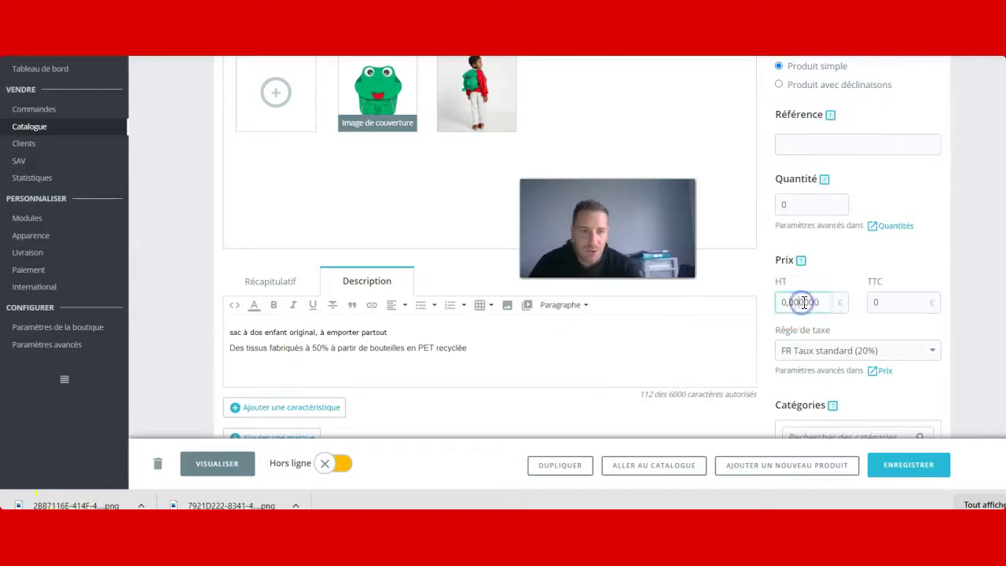
{"action": "left_click_drag", "start_coordinate": [819, 303], "coordinate": [754, 308]}
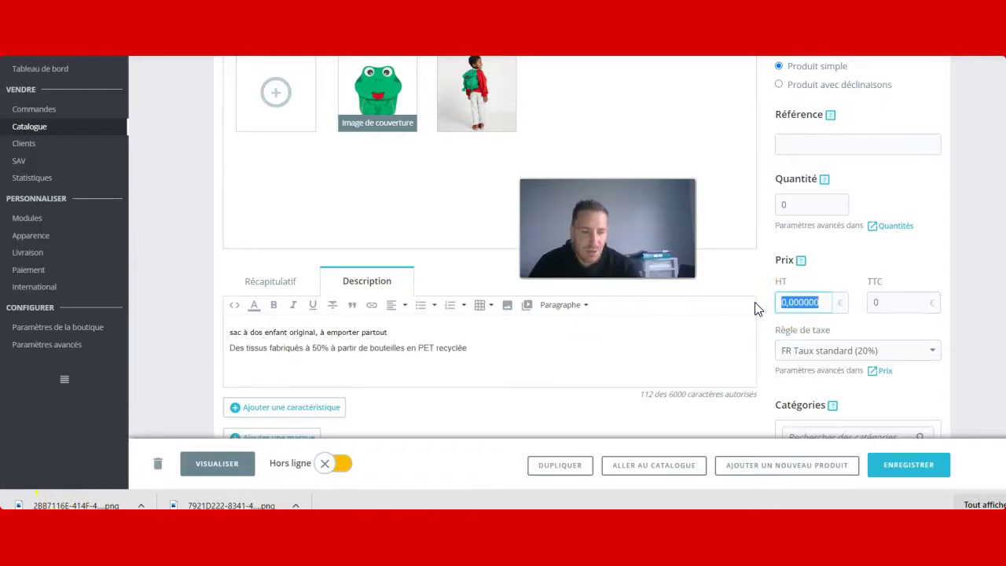
{"action": "type", "text": "39.90"}
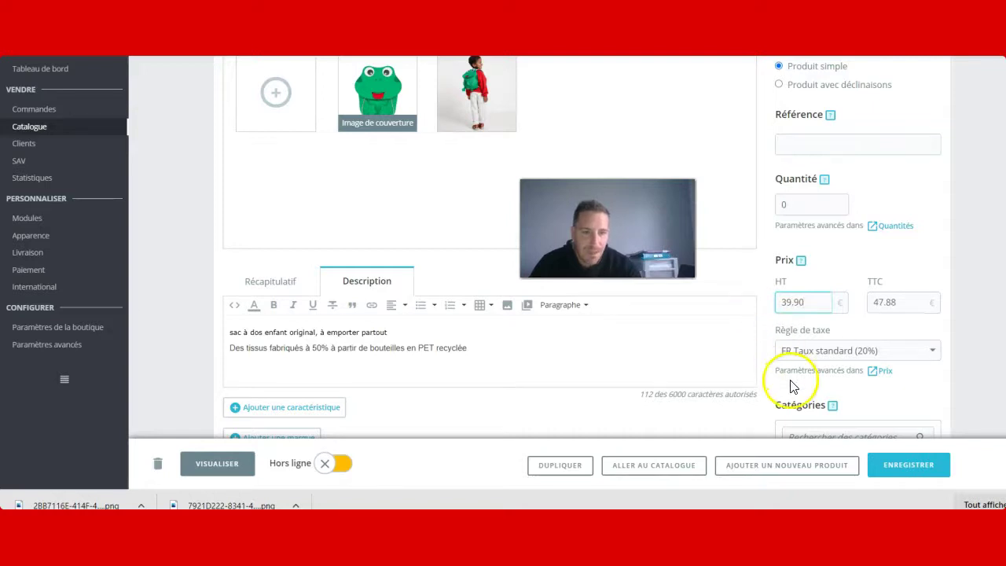
{"action": "scroll", "coordinate": [924, 141], "scroll_direction": "up", "scroll_amount": 3}
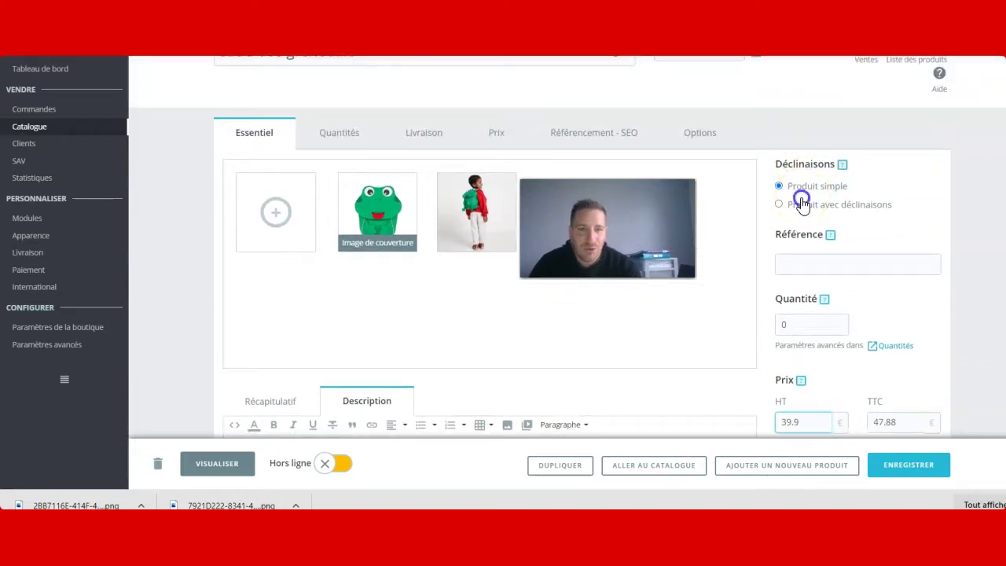
{"action": "left_click", "coordinate": [802, 203]}
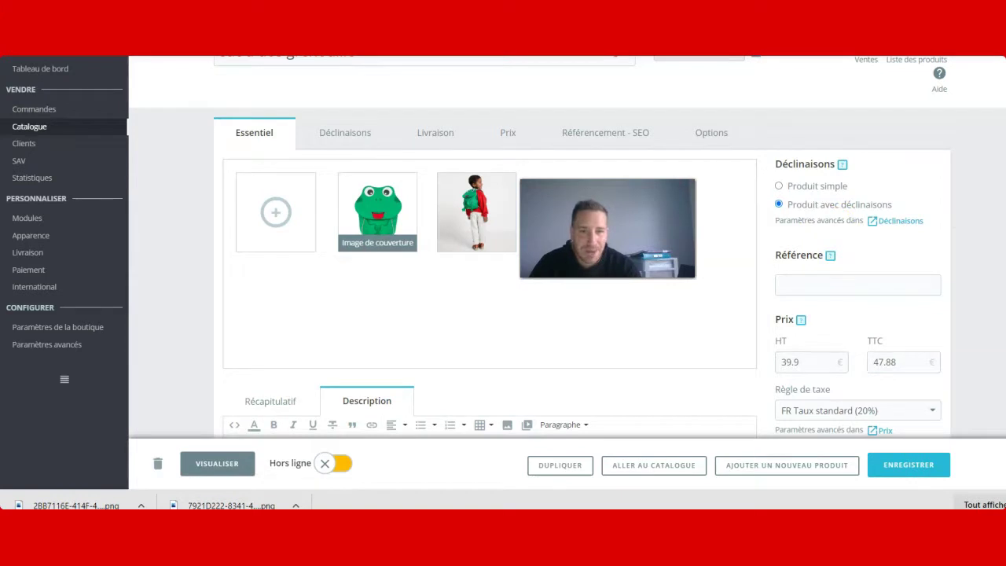
Step: Search for "gourde", add Gourde Sonic Bikeflasche 0.75 litre as an associated product, and put the product online
{"action": "scroll", "coordinate": [567, 246], "scroll_direction": "down", "scroll_amount": 4}
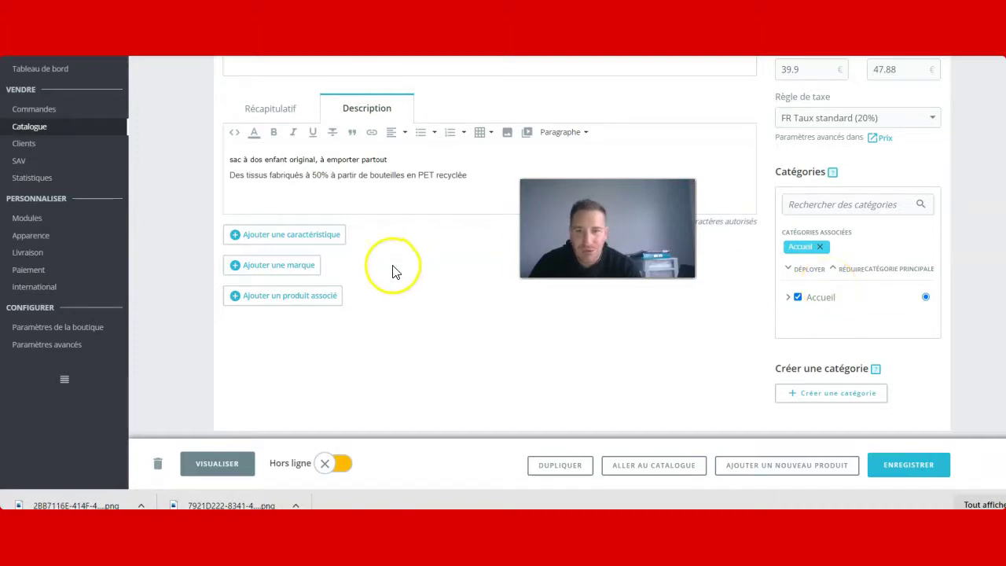
{"action": "left_click", "coordinate": [327, 303]}
{"action": "left_click", "coordinate": [328, 316]}
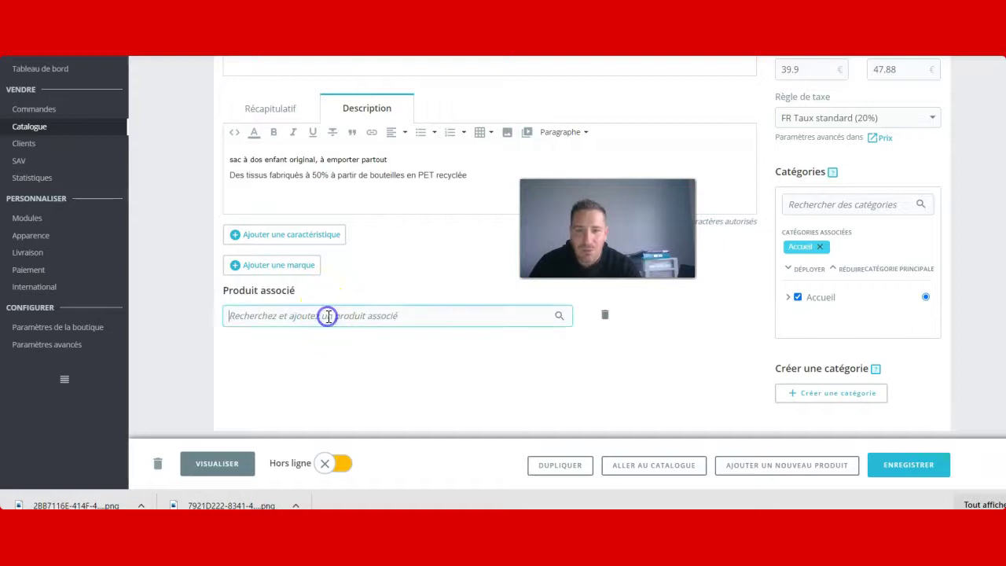
{"action": "left_click", "coordinate": [265, 319]}
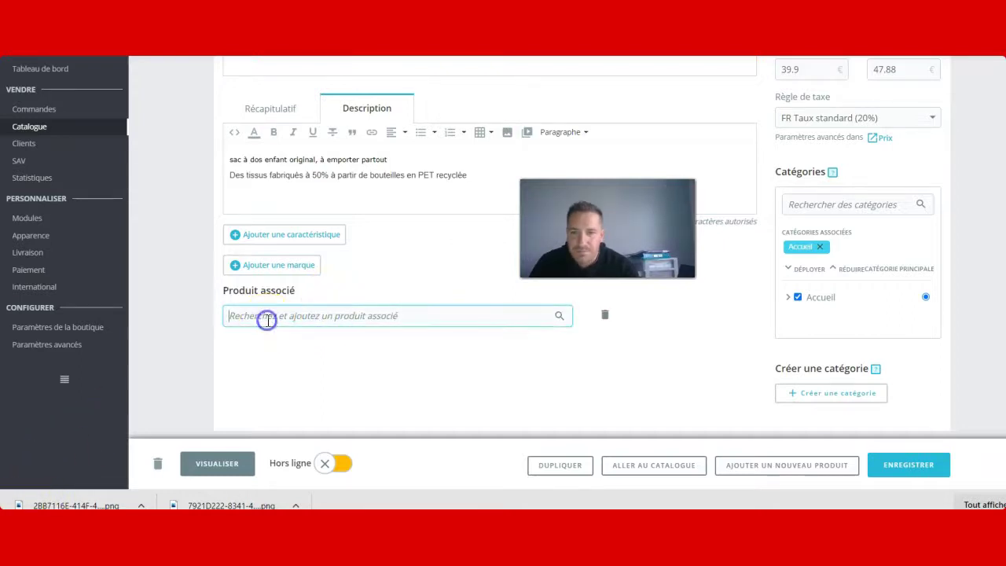
{"action": "type", "text": "go"}
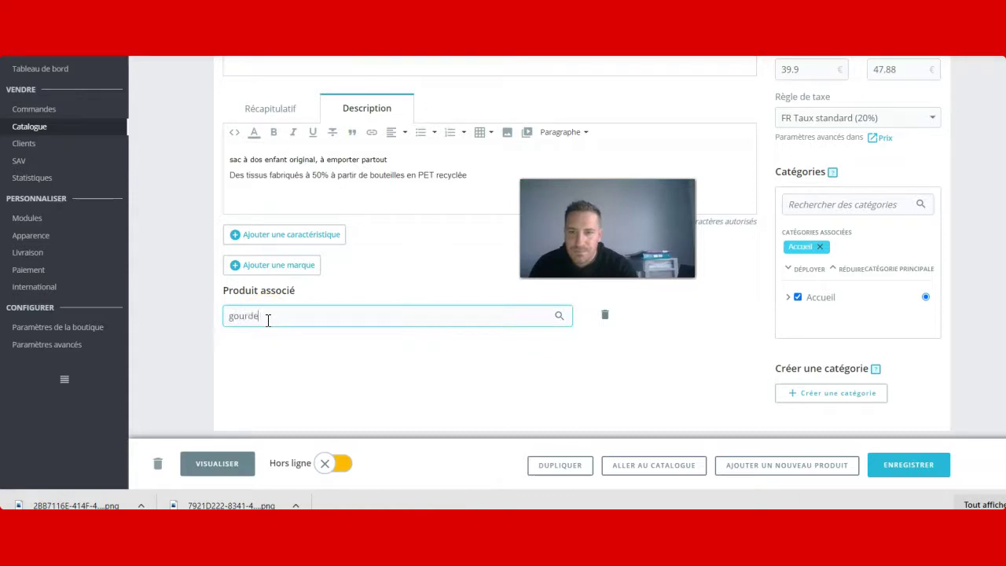
{"action": "type", "text": "urde"}
{"action": "left_click", "coordinate": [283, 355]}
{"action": "left_click", "coordinate": [354, 385]}
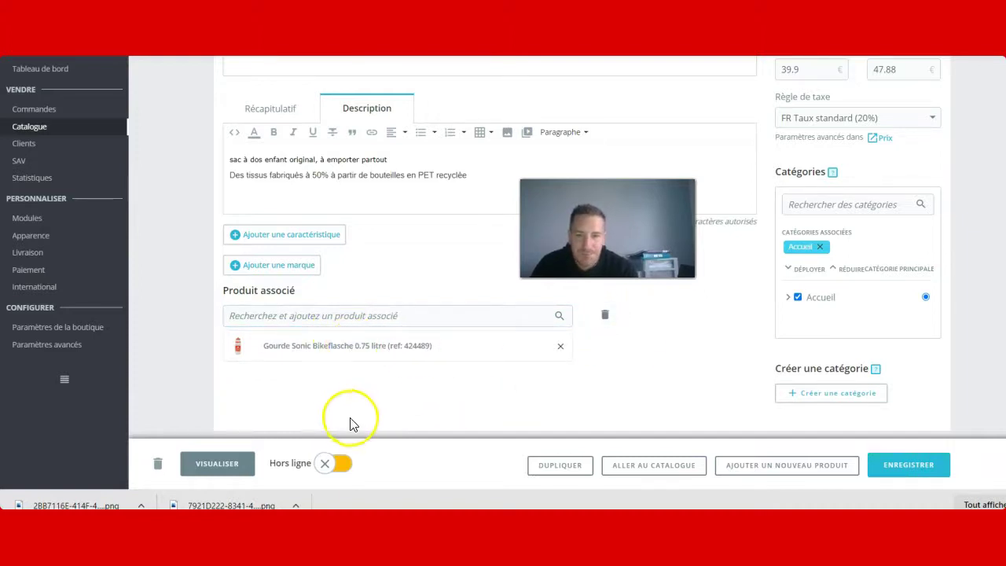
{"action": "left_click", "coordinate": [346, 463]}
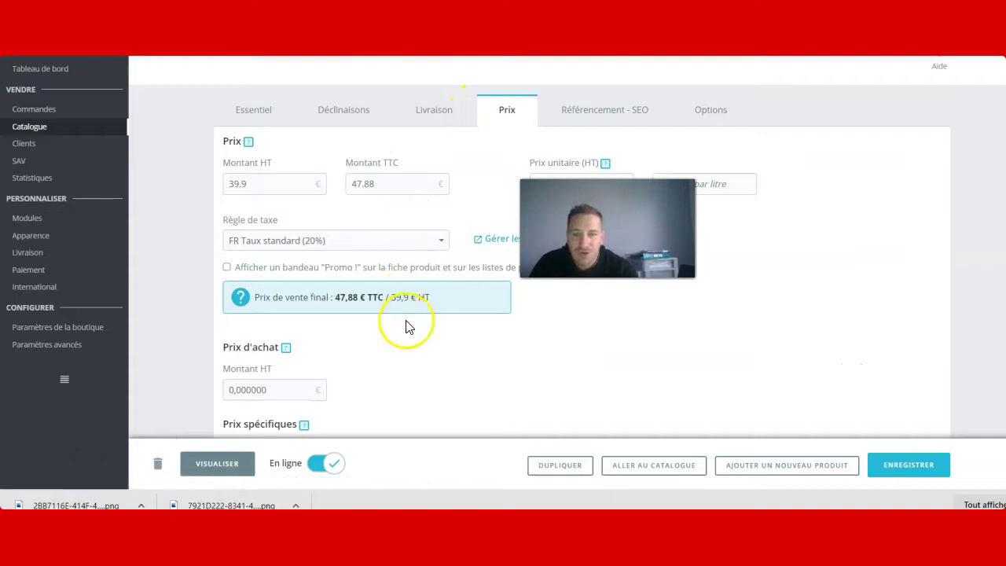
Step: Clear the product's tax-excluded purchase price
{"action": "left_click_drag", "start_coordinate": [283, 387], "coordinate": [227, 390]}
{"action": "key", "text": "BackSpace"}
{"action": "left_click", "coordinate": [349, 393]}
{"action": "left_click", "coordinate": [218, 419]}
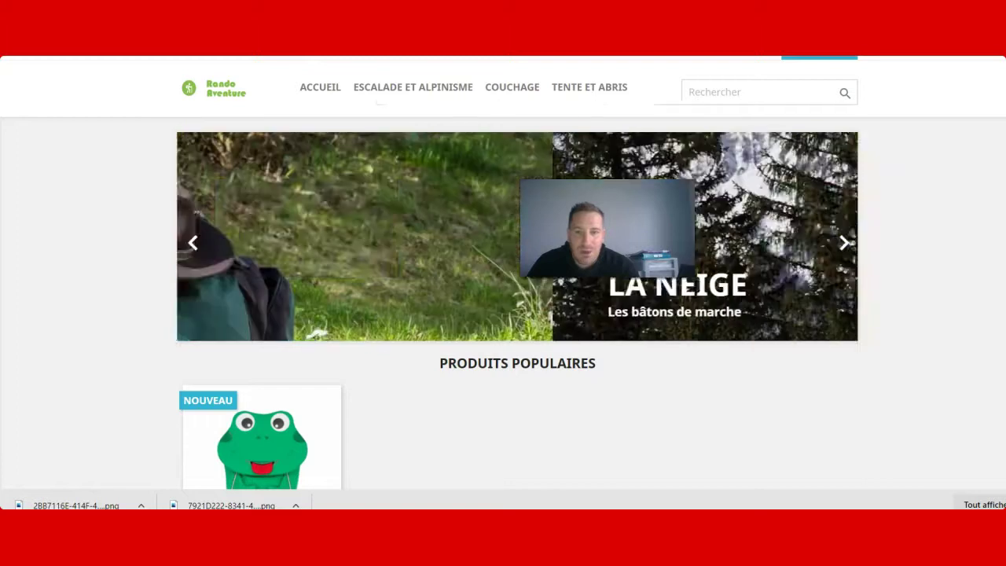
Step: Open the frog backpack's page in the shop front and examine its second photo, description and product details
{"action": "scroll", "coordinate": [503, 273], "scroll_direction": "down", "scroll_amount": 3}
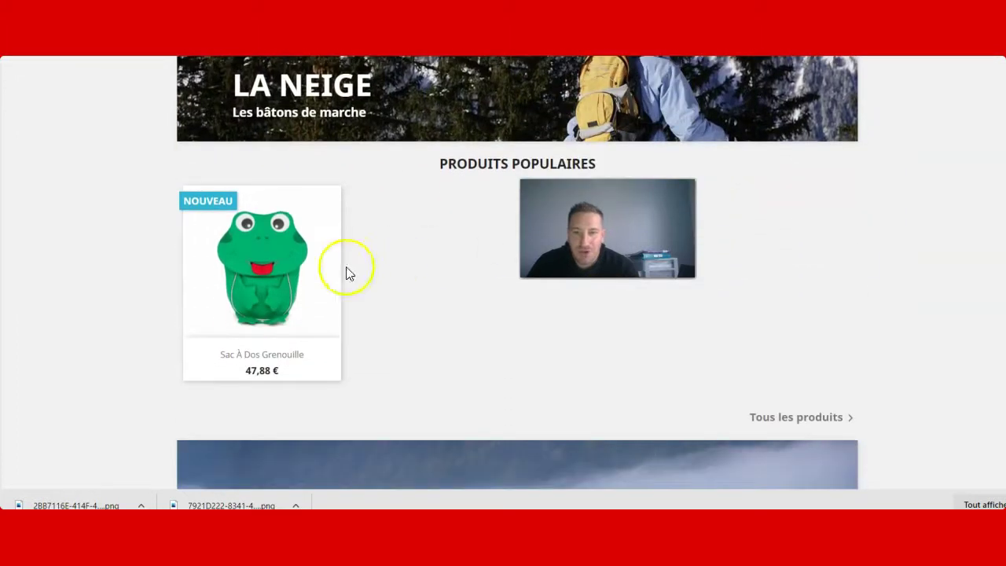
{"action": "mouse_move", "coordinate": [283, 296]}
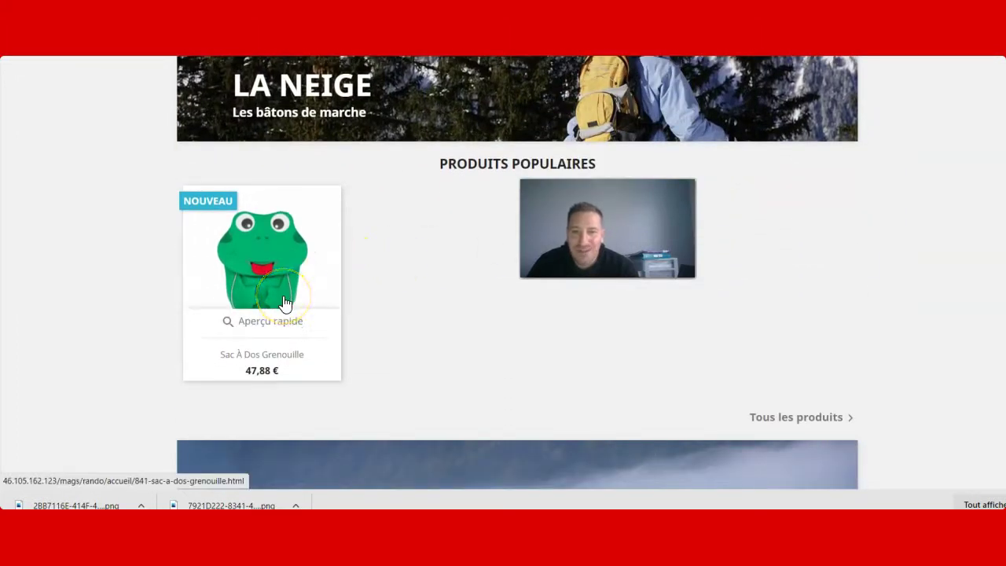
{"action": "left_click", "coordinate": [284, 303]}
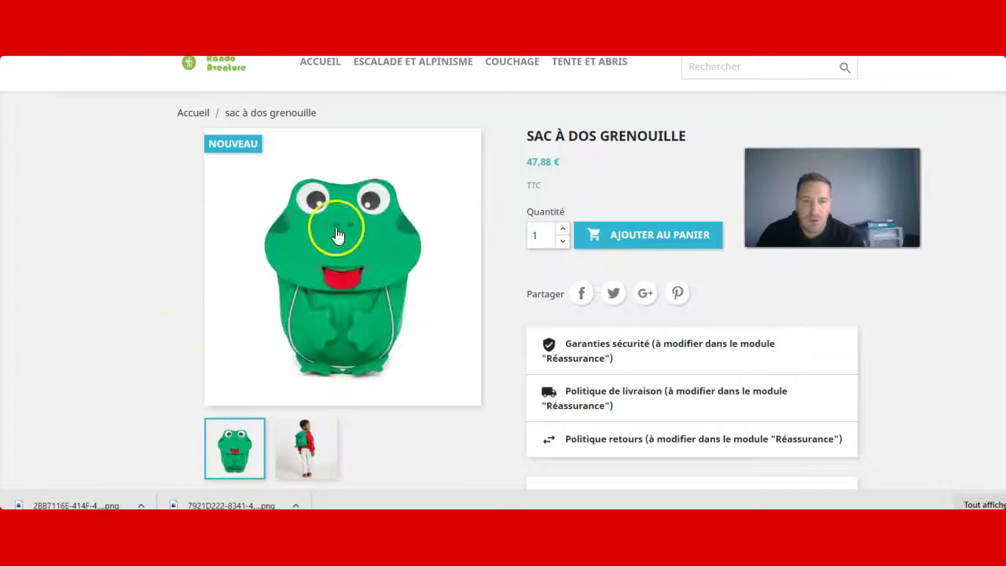
{"action": "left_click", "coordinate": [307, 452]}
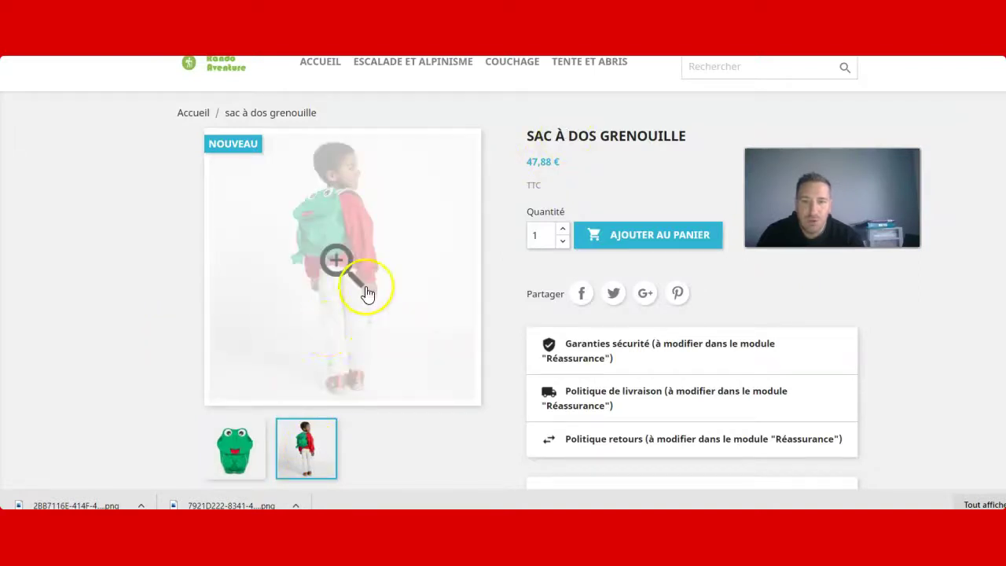
{"action": "scroll", "coordinate": [626, 287], "scroll_direction": "down", "scroll_amount": 5}
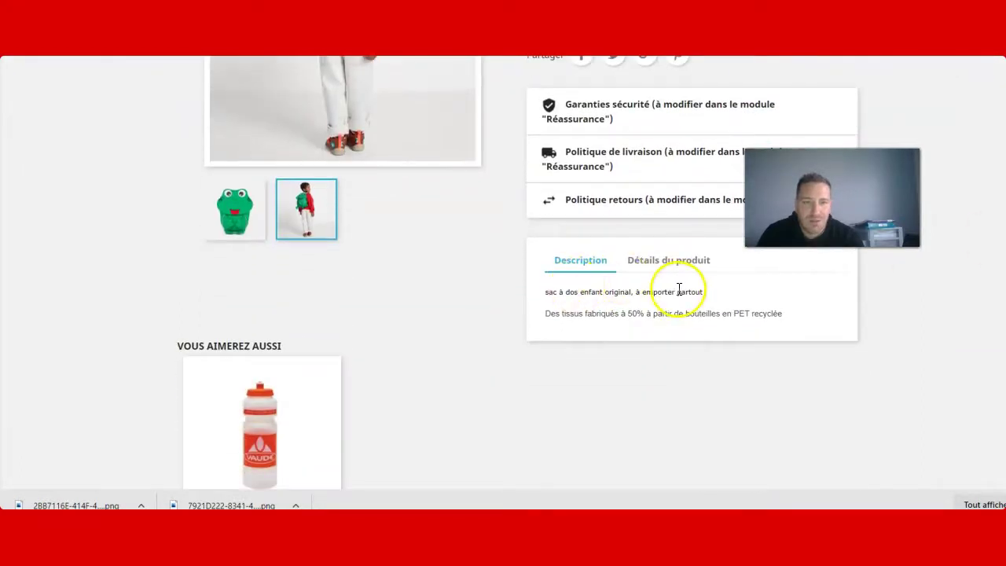
{"action": "left_click", "coordinate": [660, 264]}
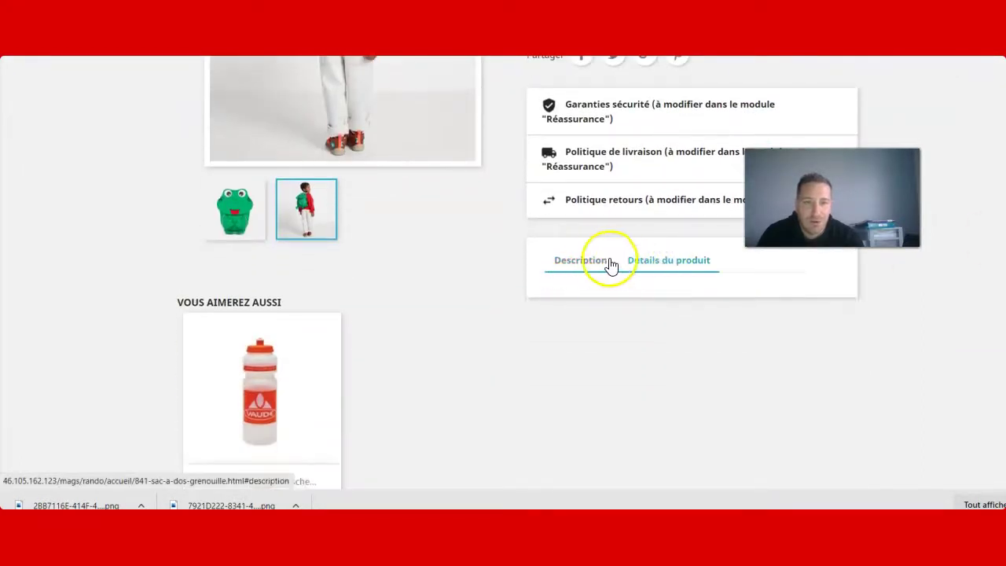
{"action": "left_click", "coordinate": [588, 263]}
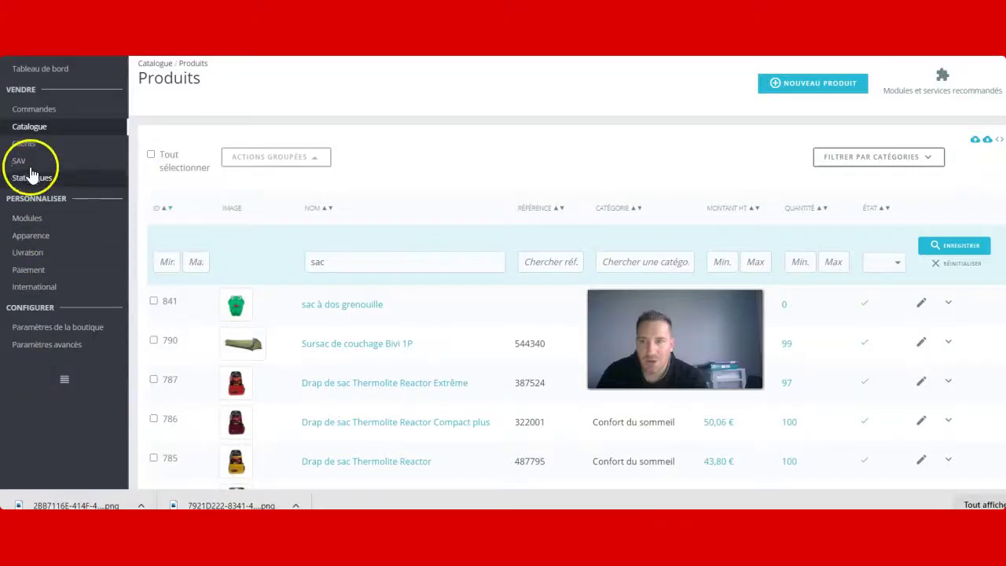
Step: Open the catalogue's category list and display the subcategories of Sac à dos de randonnée
{"action": "mouse_move", "coordinate": [45, 134]}
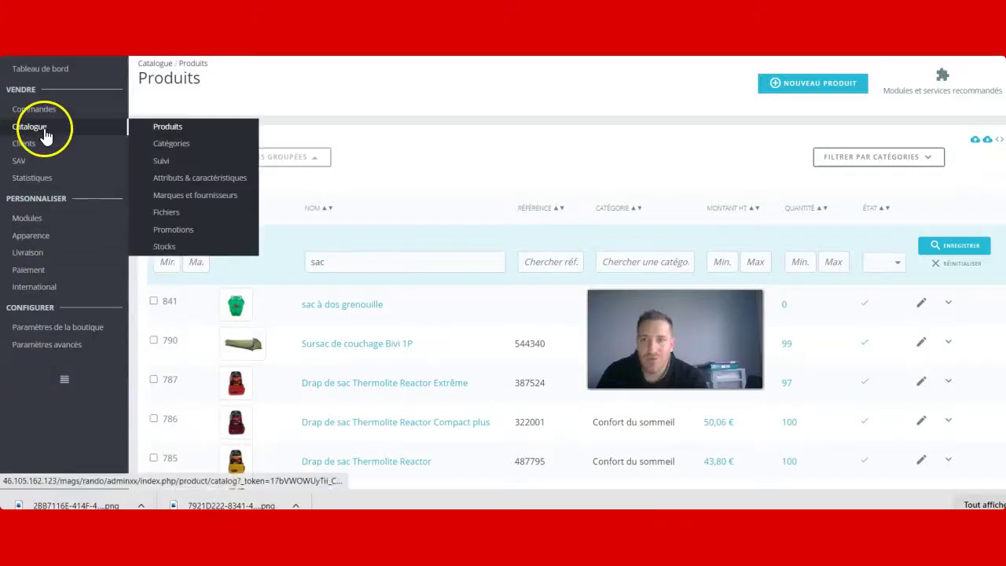
{"action": "left_click", "coordinate": [173, 146]}
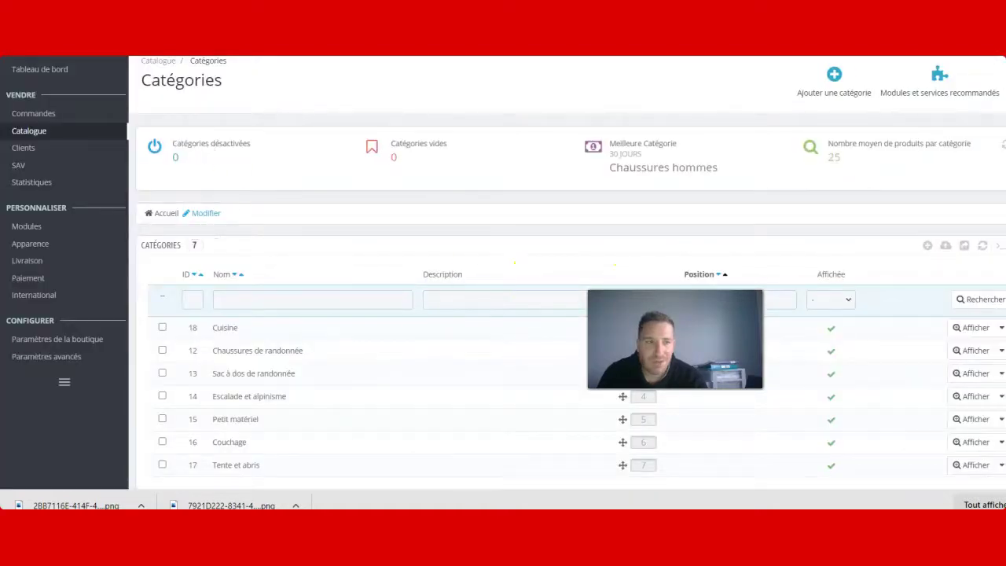
{"action": "scroll", "coordinate": [572, 314], "scroll_direction": "down", "scroll_amount": 2}
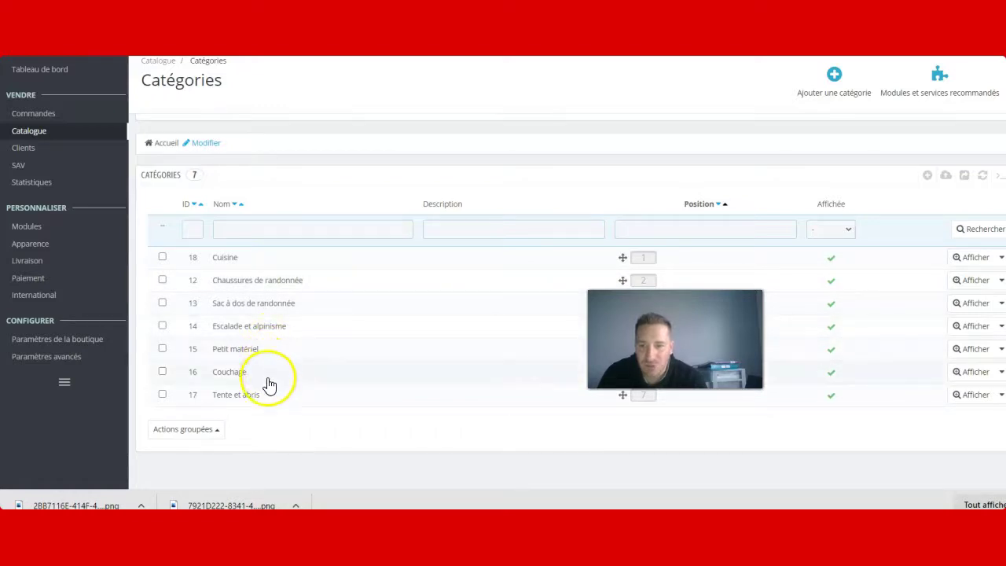
{"action": "left_click", "coordinate": [242, 309]}
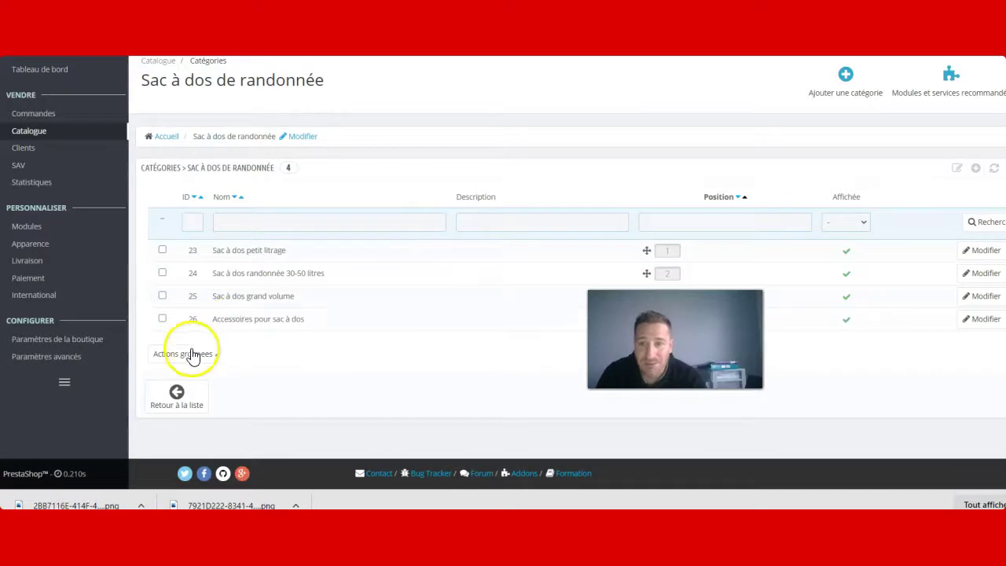
Step: Create and save a category named "sac à dos de randonnée pour enfants" under Sac à dos de randonnée
{"action": "left_click", "coordinate": [844, 95]}
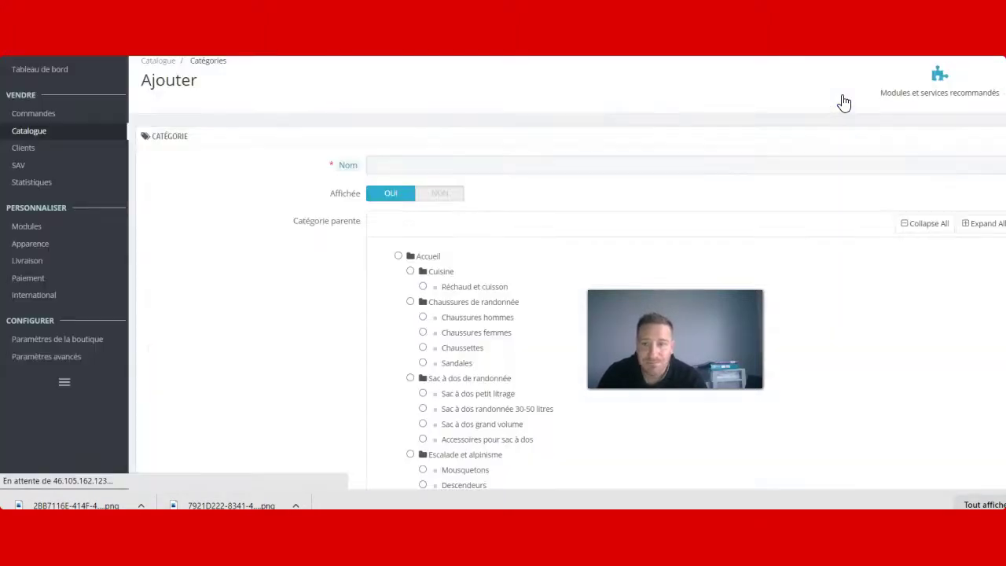
{"action": "left_click", "coordinate": [397, 167]}
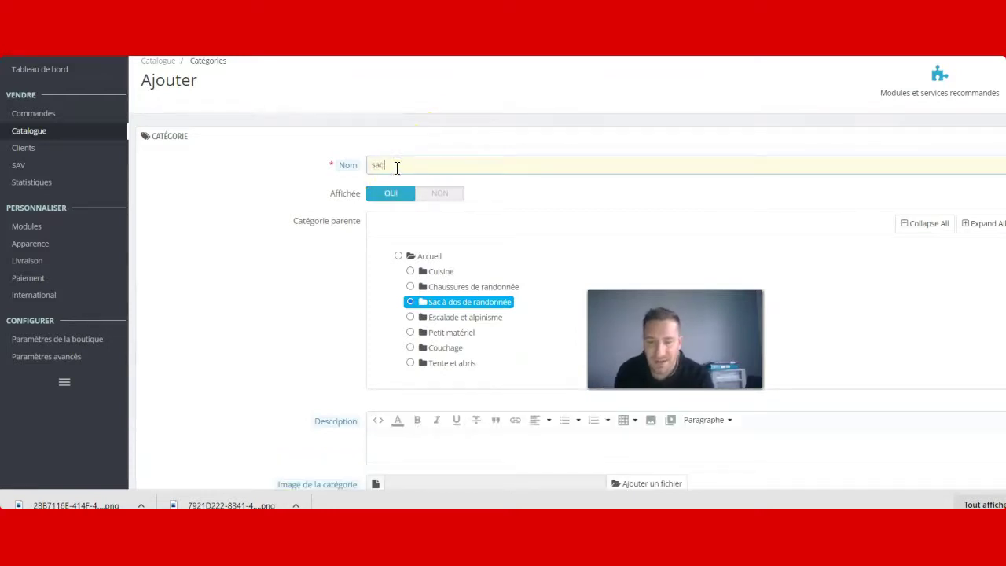
{"action": "type", "text": "sac à dos de randonnée pour enfants"}
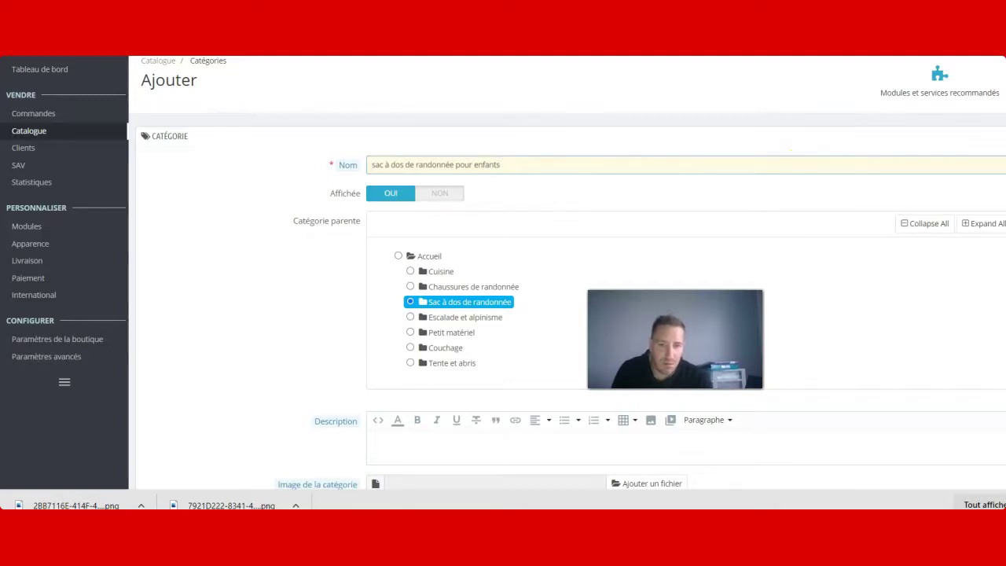
{"action": "scroll", "coordinate": [310, 246], "scroll_direction": "down", "scroll_amount": 5}
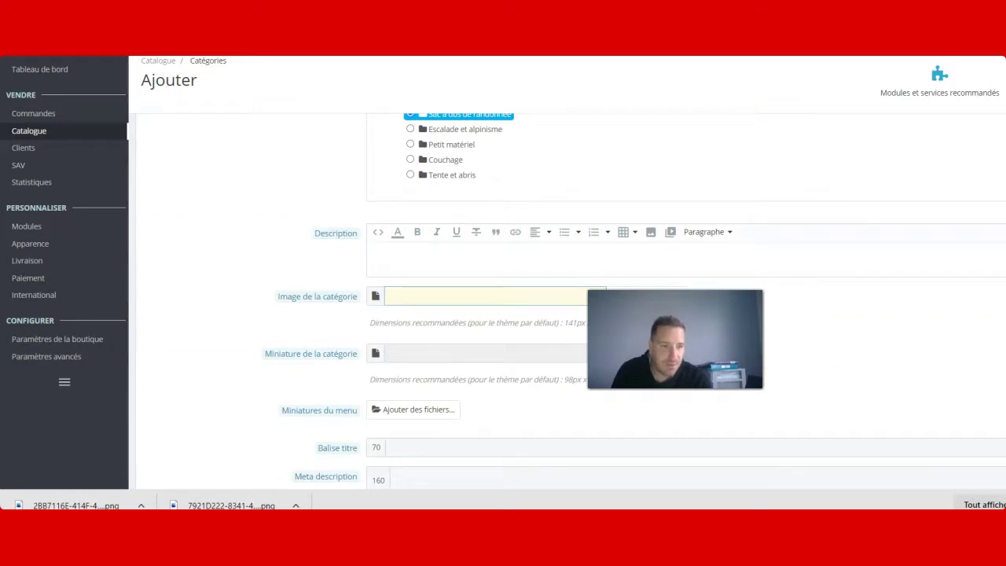
{"action": "scroll", "coordinate": [566, 299], "scroll_direction": "down", "scroll_amount": 5}
{"action": "left_click", "coordinate": [985, 431]}
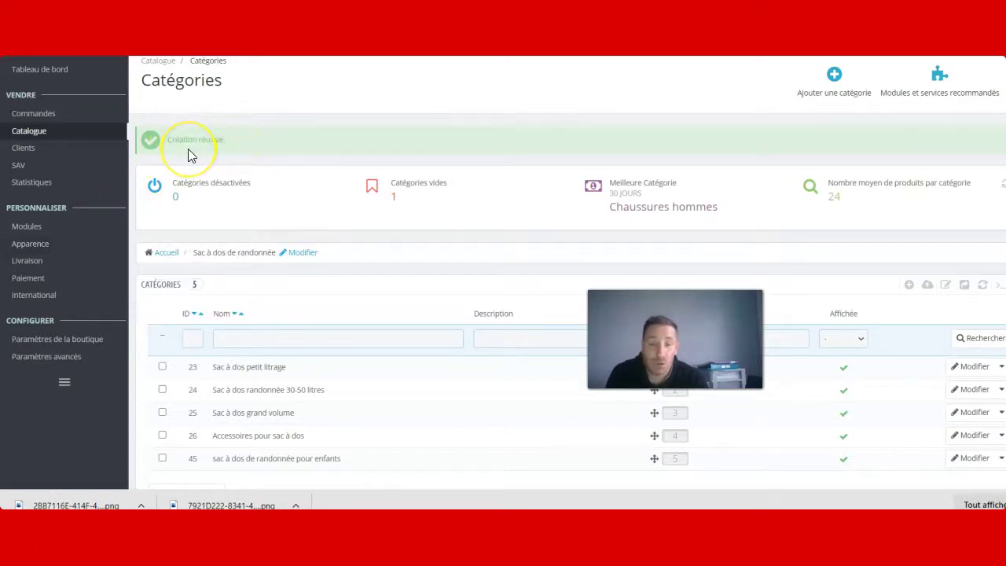
Step: Open the sac à dos grenouille product for editing from the catalogue's product list
{"action": "mouse_move", "coordinate": [84, 134]}
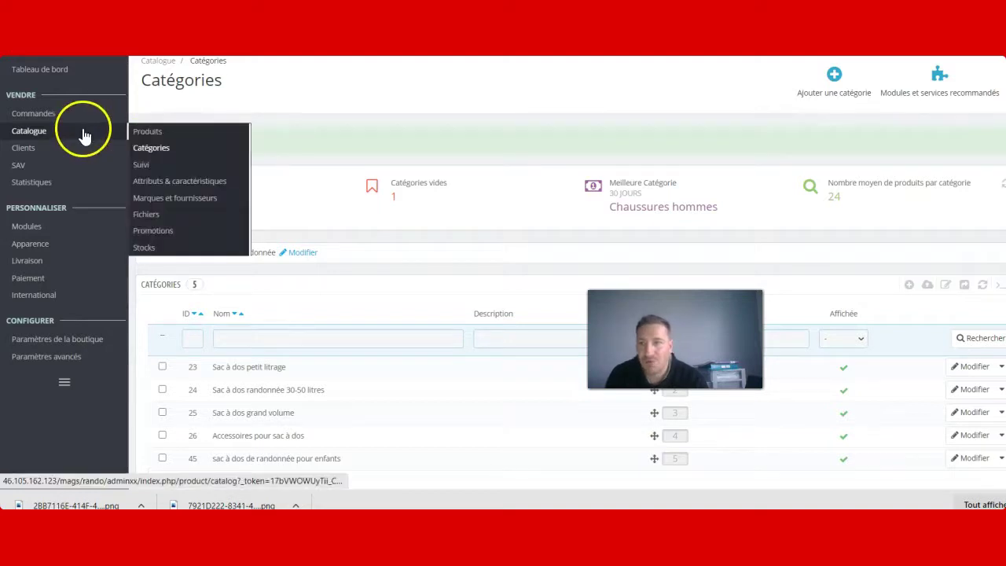
{"action": "left_click", "coordinate": [146, 137]}
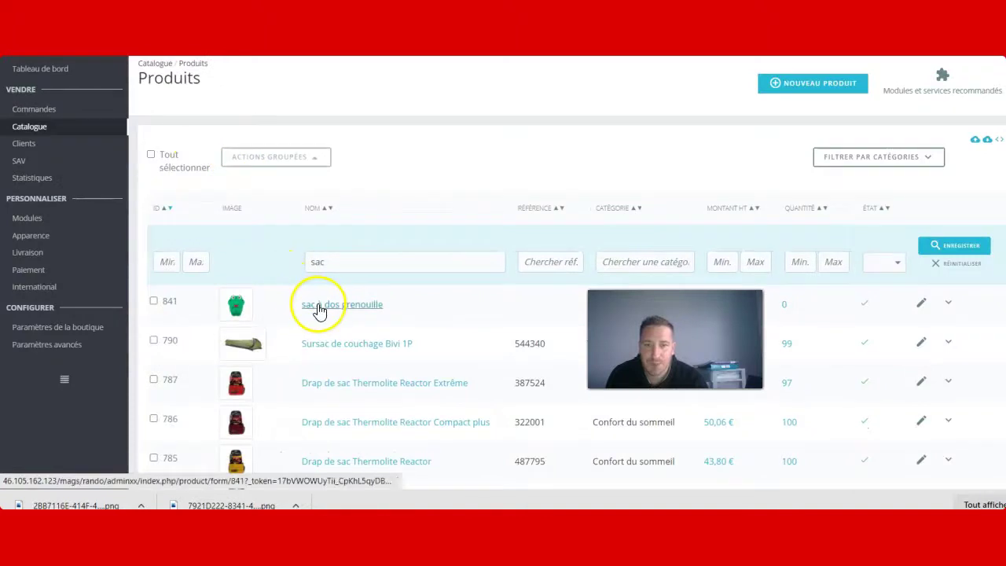
{"action": "left_click", "coordinate": [319, 307]}
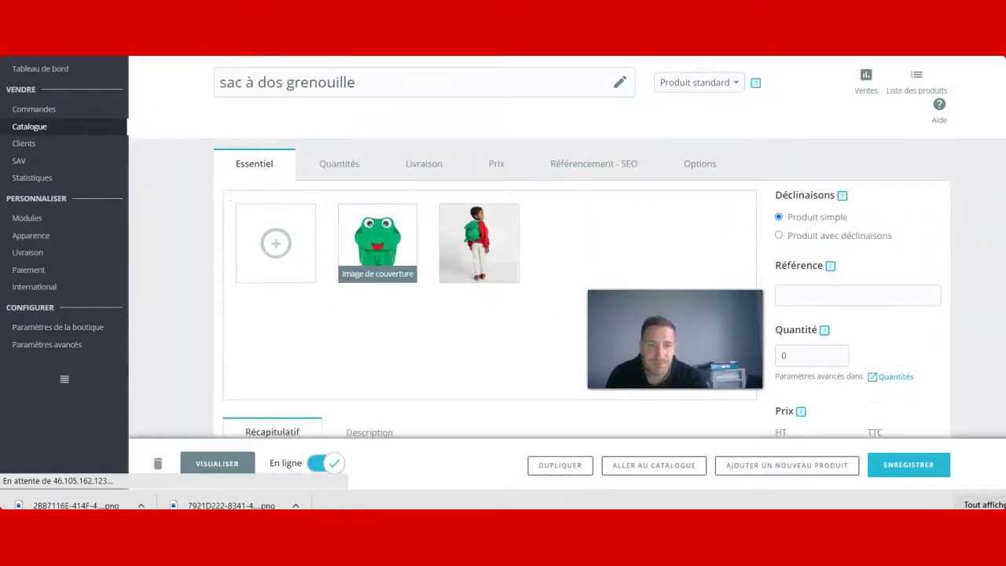
Step: Replace the product's category "Accessoires pour sac à dos" with "sac à dos de randonnée pour enfants" and save the product
{"action": "scroll", "coordinate": [488, 244], "scroll_direction": "down", "scroll_amount": 5}
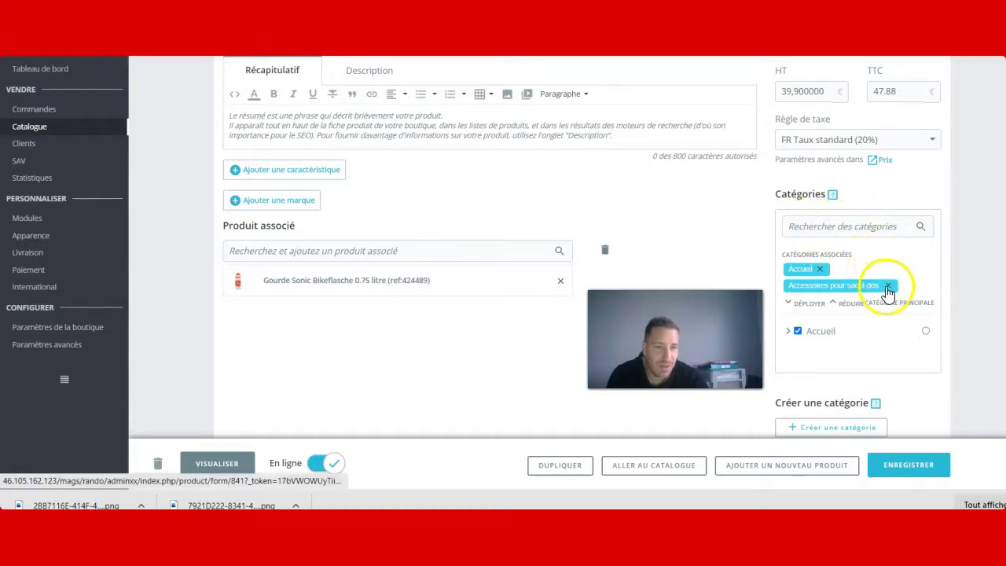
{"action": "left_click", "coordinate": [814, 333]}
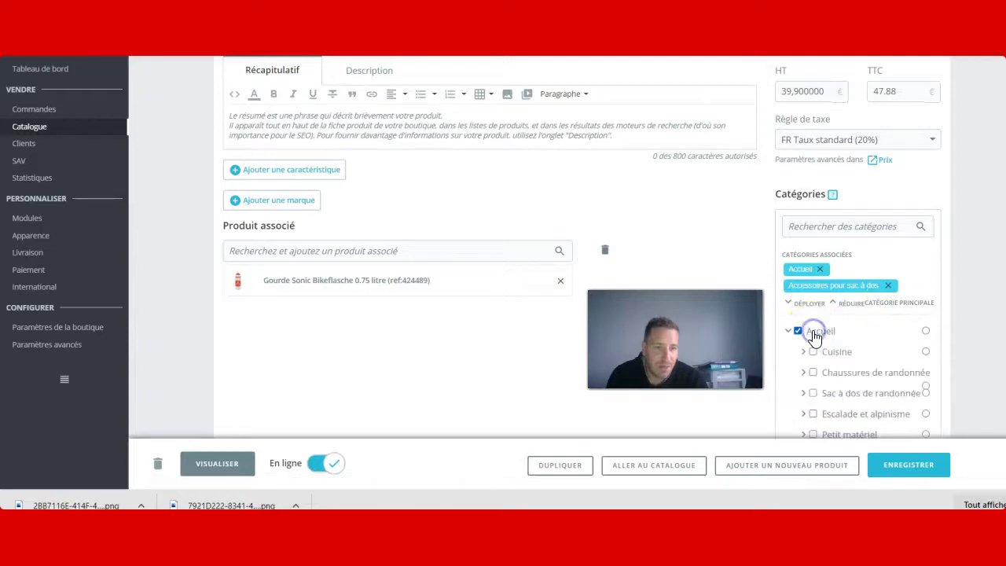
{"action": "scroll", "coordinate": [844, 263], "scroll_direction": "down", "scroll_amount": 3}
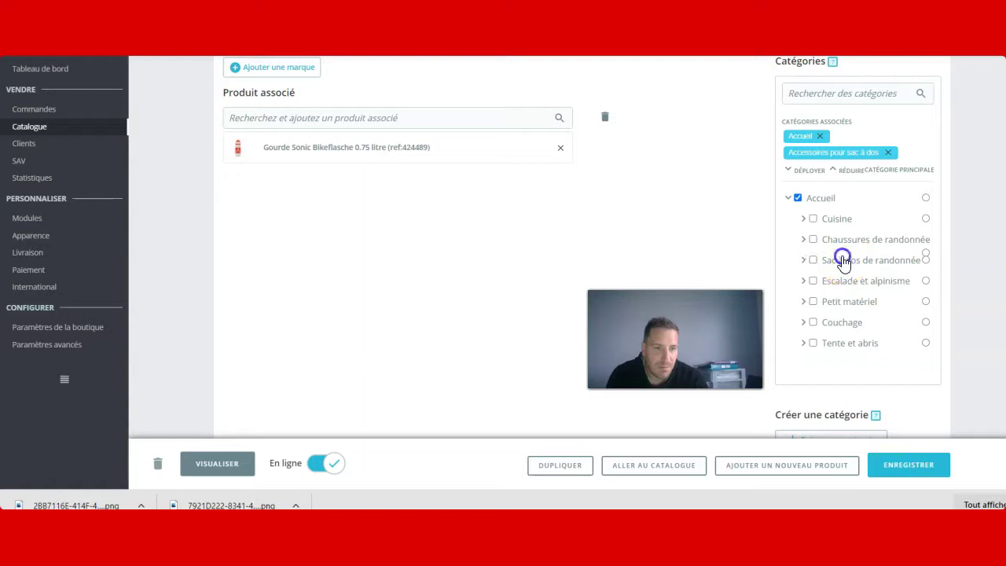
{"action": "left_click", "coordinate": [843, 260]}
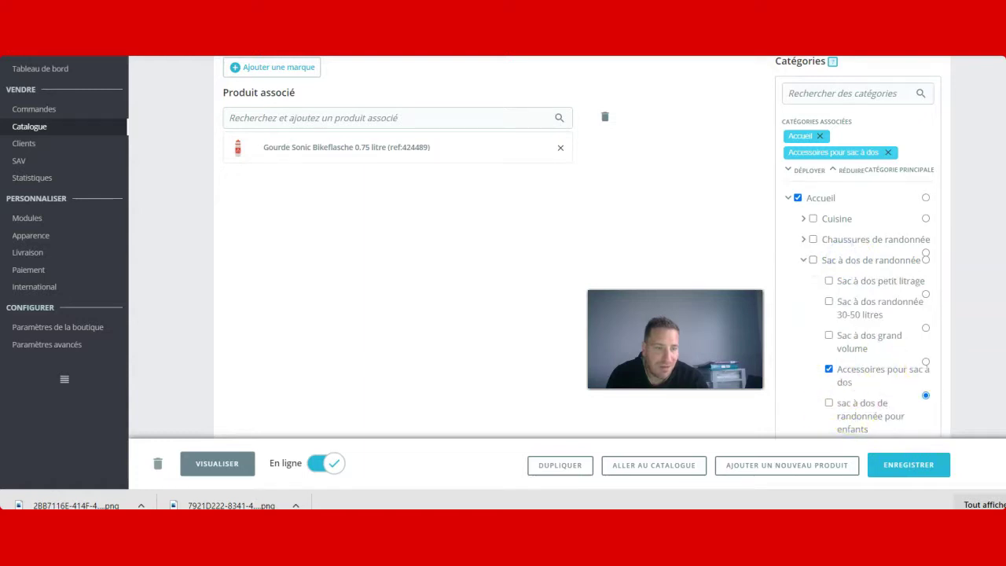
{"action": "scroll", "coordinate": [809, 288], "scroll_direction": "down", "scroll_amount": 2}
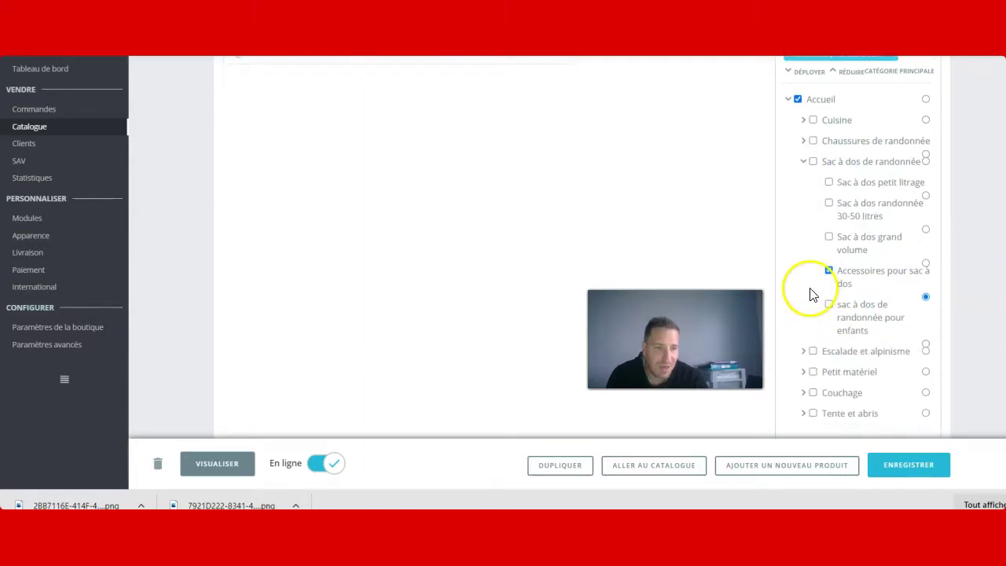
{"action": "left_click", "coordinate": [831, 307]}
{"action": "left_click", "coordinate": [831, 289]}
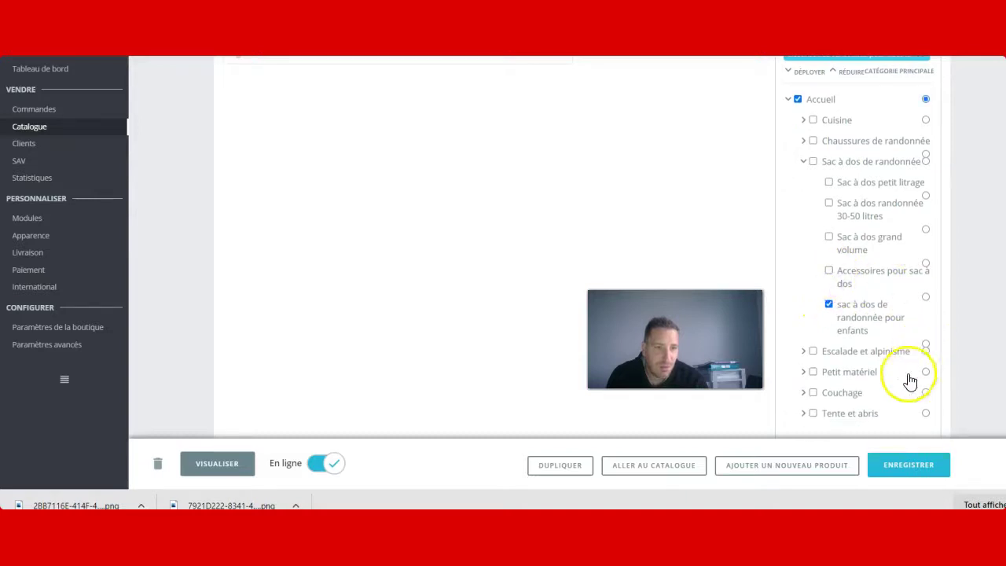
{"action": "left_click", "coordinate": [909, 466]}
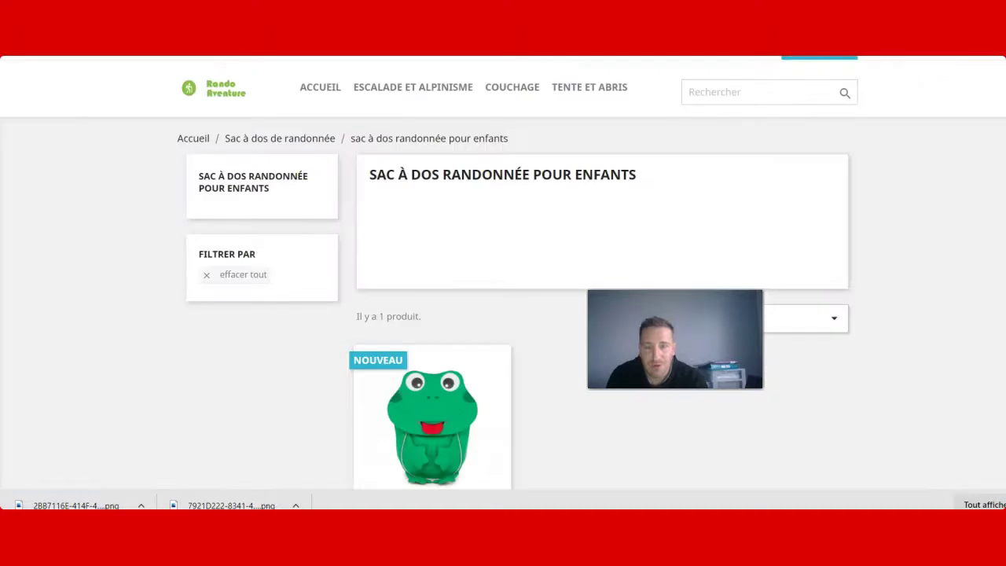
Step: Reload the shop front and view the "sac à dos de randonnée pour enfants" category page
{"action": "key", "text": "F5"}
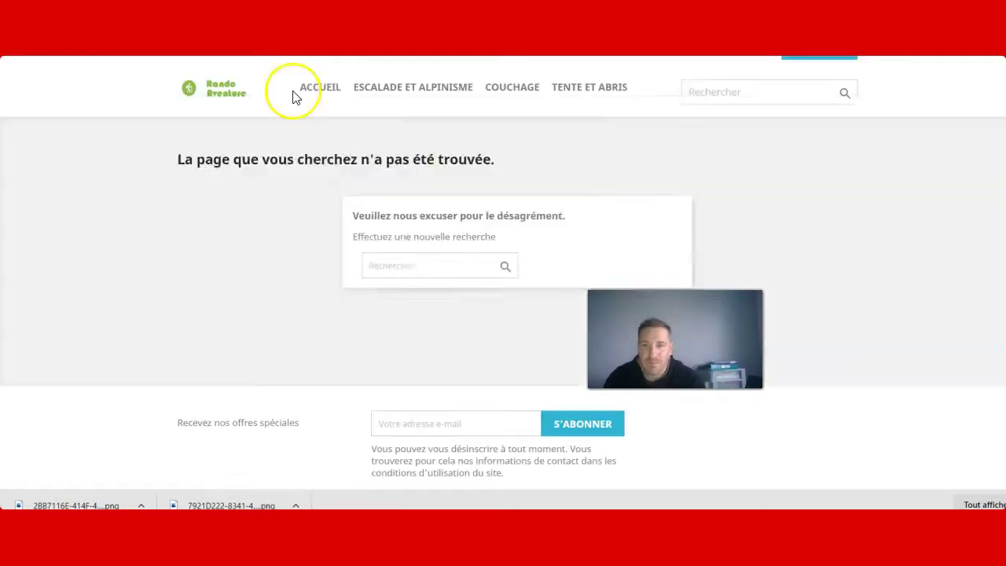
{"action": "mouse_move", "coordinate": [306, 94]}
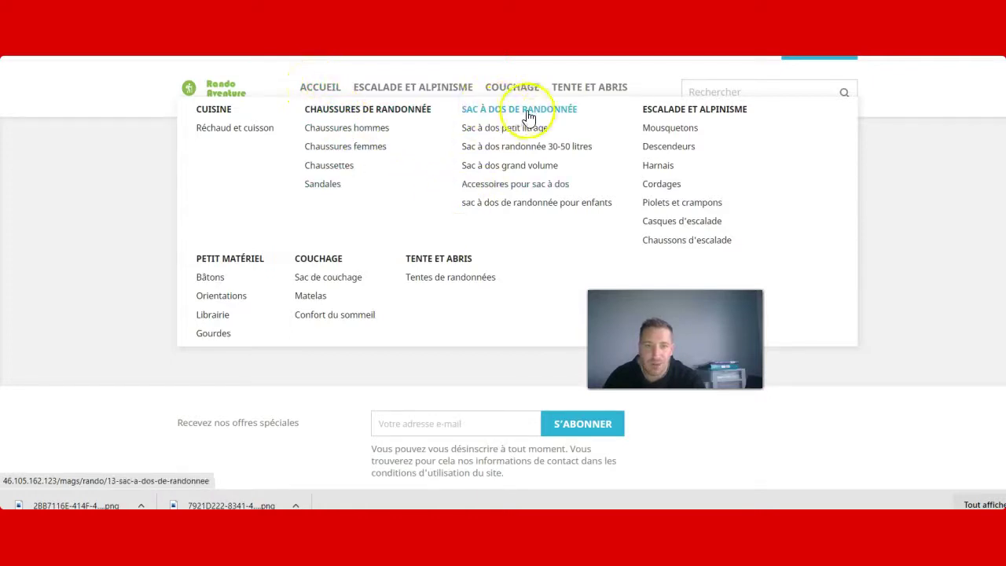
{"action": "left_click", "coordinate": [503, 213]}
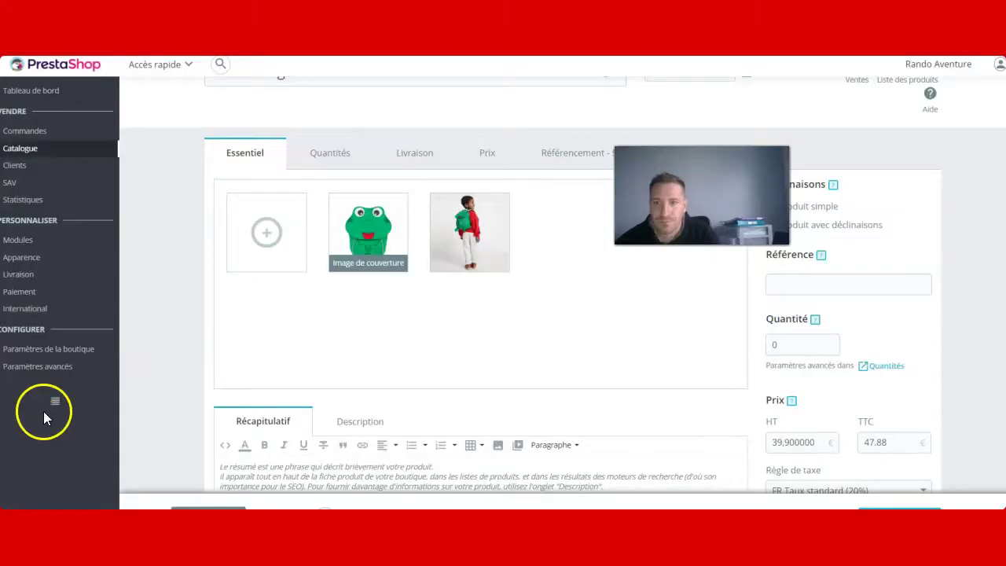
Step: Create and save a new product attribute with both the name and the public name "taille"
{"action": "mouse_move", "coordinate": [51, 153]}
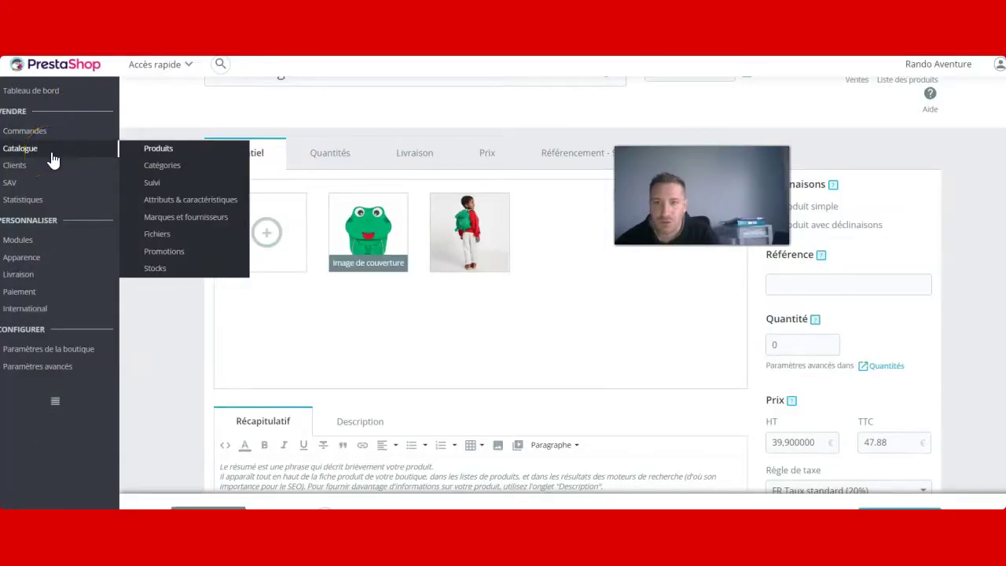
{"action": "left_click", "coordinate": [182, 201]}
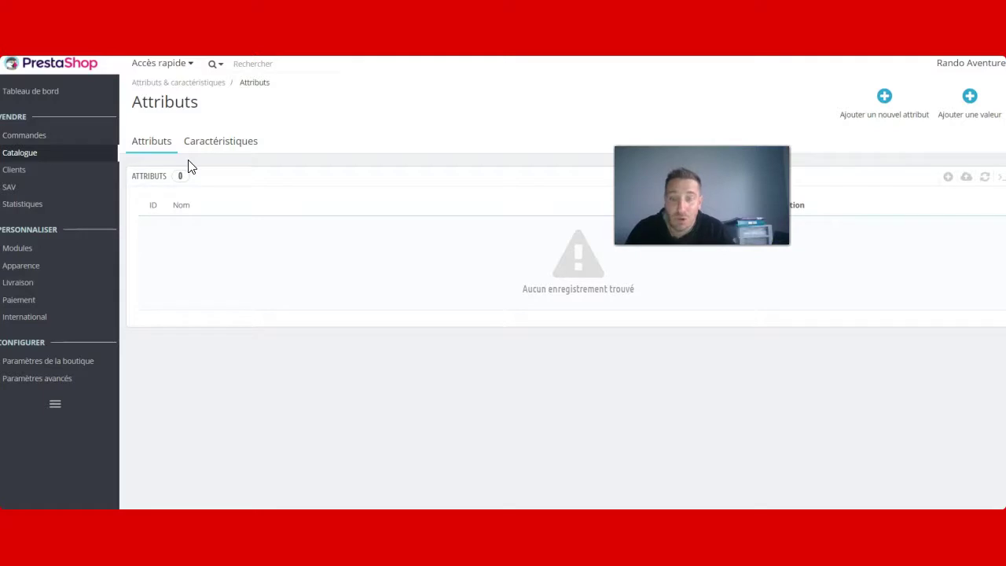
{"action": "left_click", "coordinate": [148, 157]}
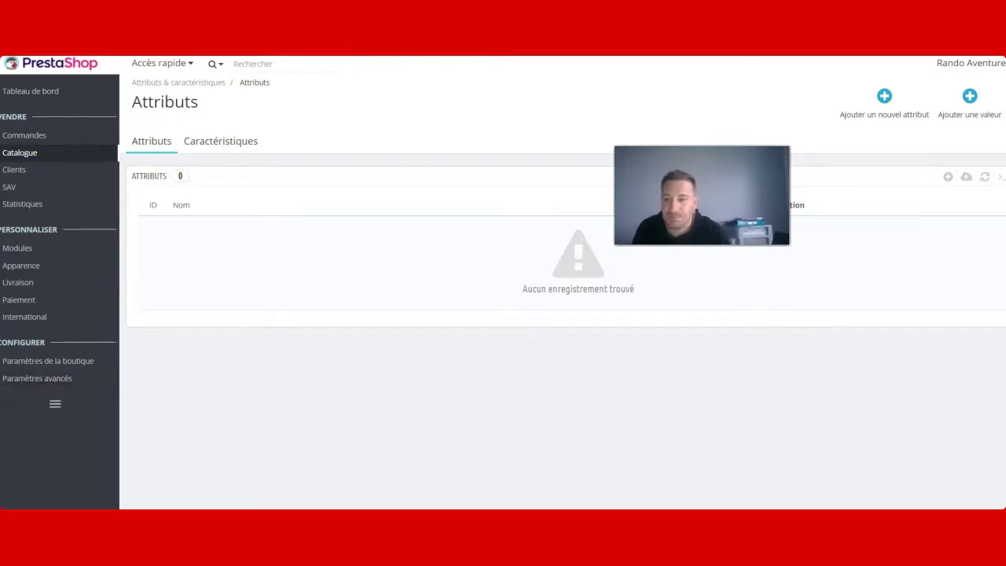
{"action": "left_click", "coordinate": [885, 100]}
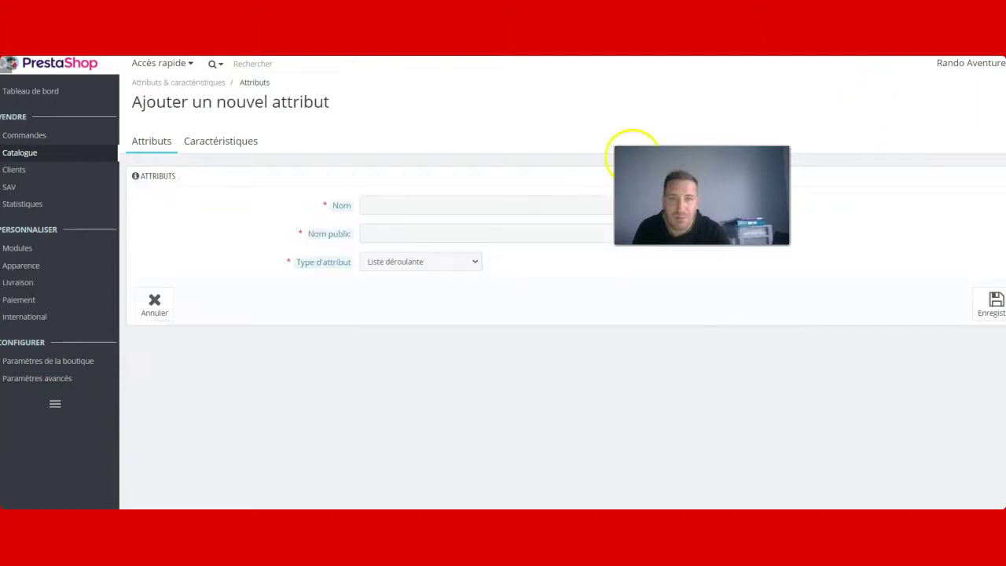
{"action": "left_click", "coordinate": [393, 202]}
{"action": "type", "text": "taille"}
{"action": "key", "text": "Tab"}
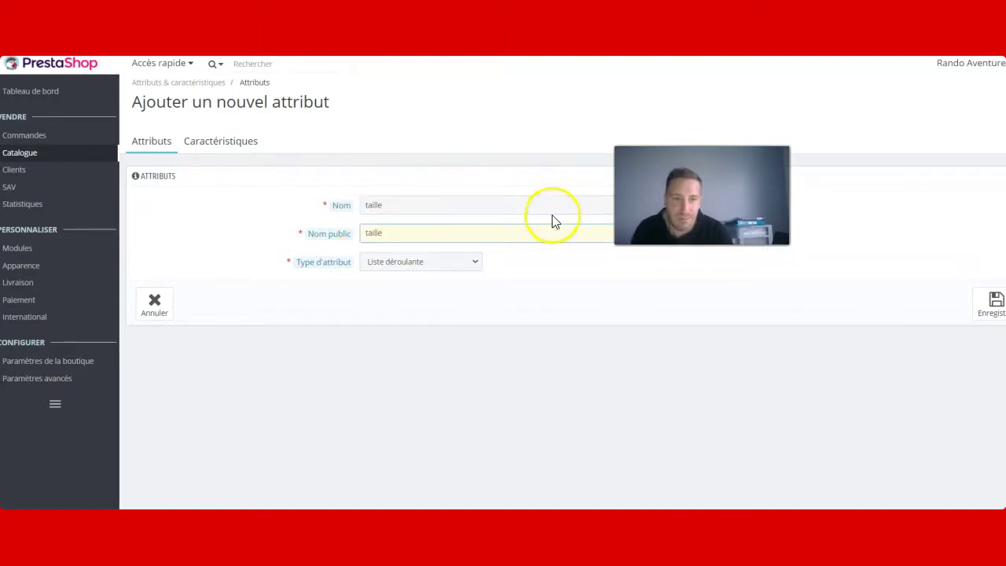
{"action": "left_click", "coordinate": [978, 299]}
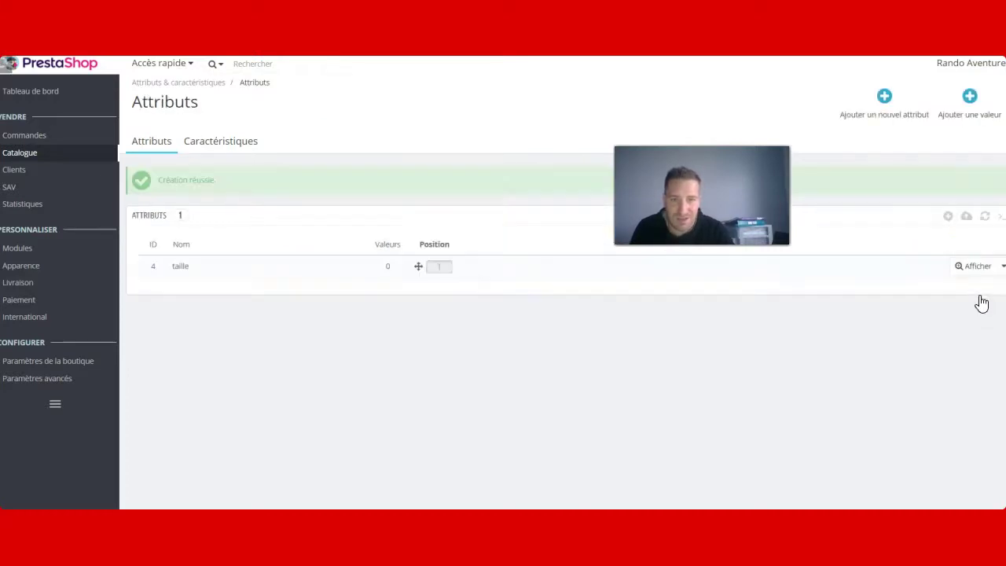
Step: Add the values S, M, L and XL to the taille attribute and save them
{"action": "left_click", "coordinate": [264, 277]}
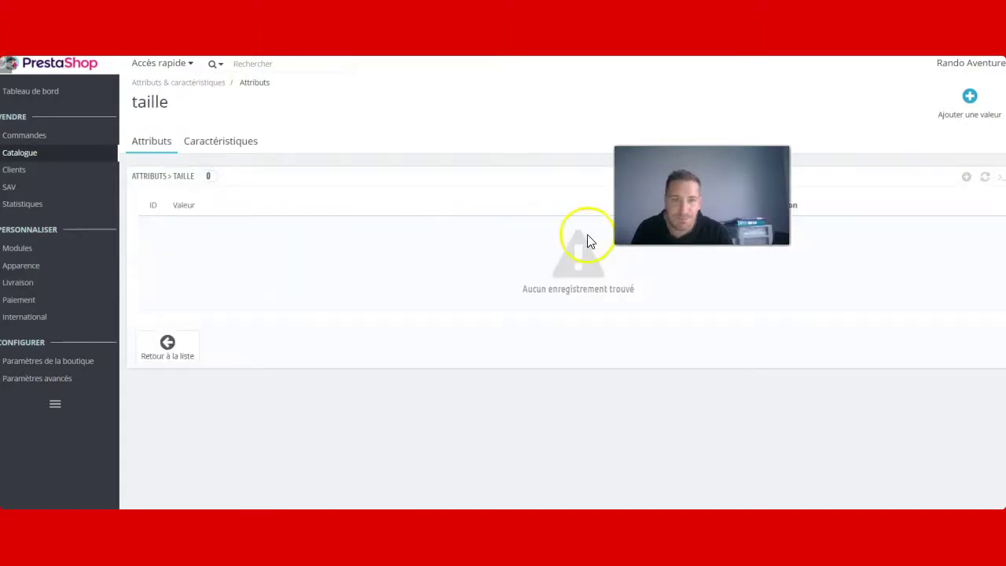
{"action": "left_click", "coordinate": [949, 110]}
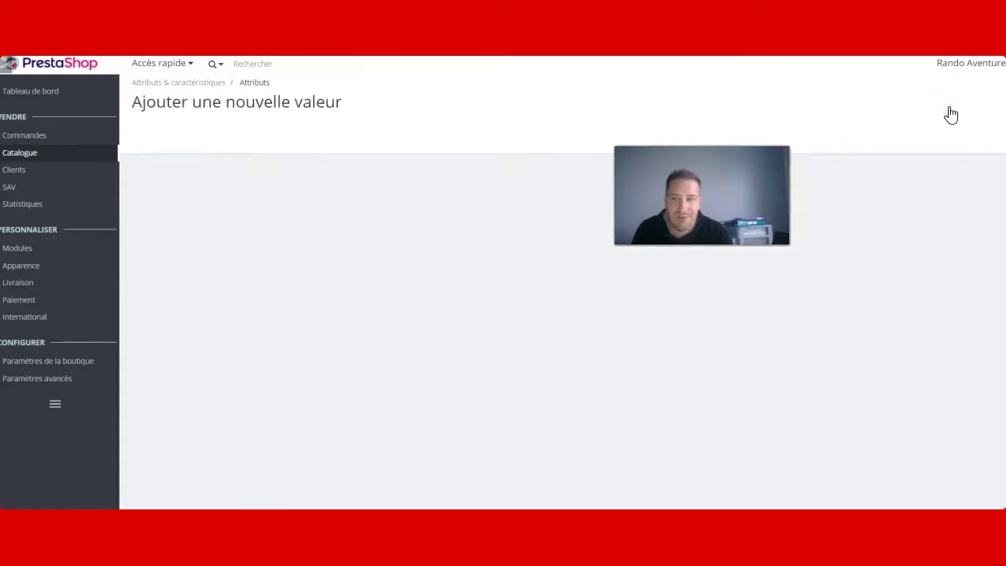
{"action": "left_click", "coordinate": [382, 233]}
{"action": "type", "text": "S"}
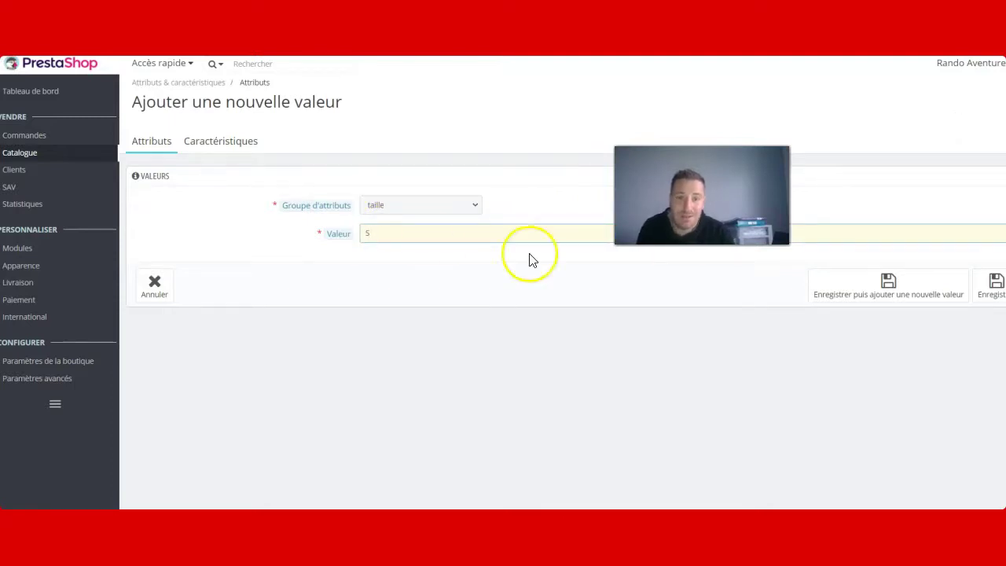
{"action": "left_click", "coordinate": [861, 284]}
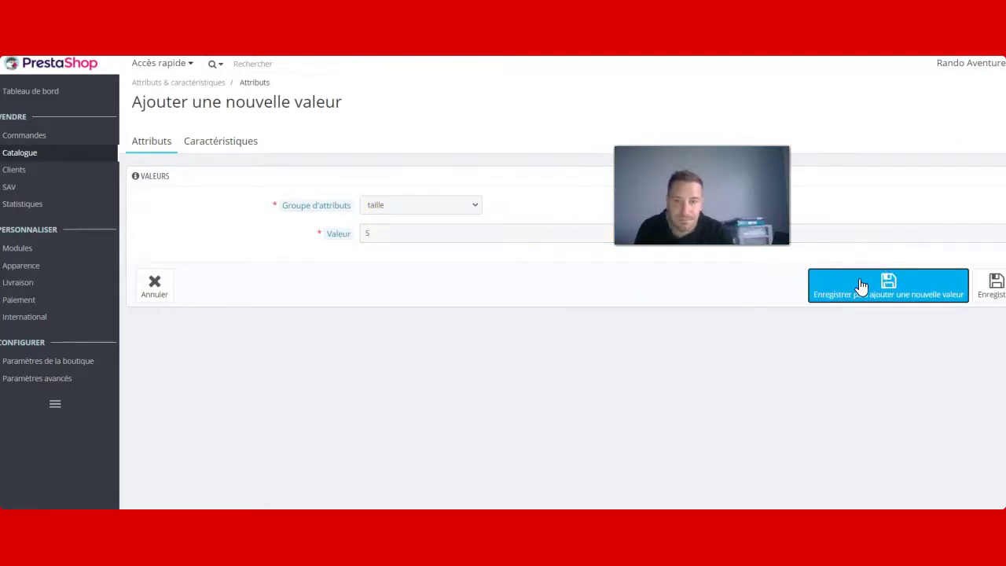
{"action": "left_click", "coordinate": [470, 274]}
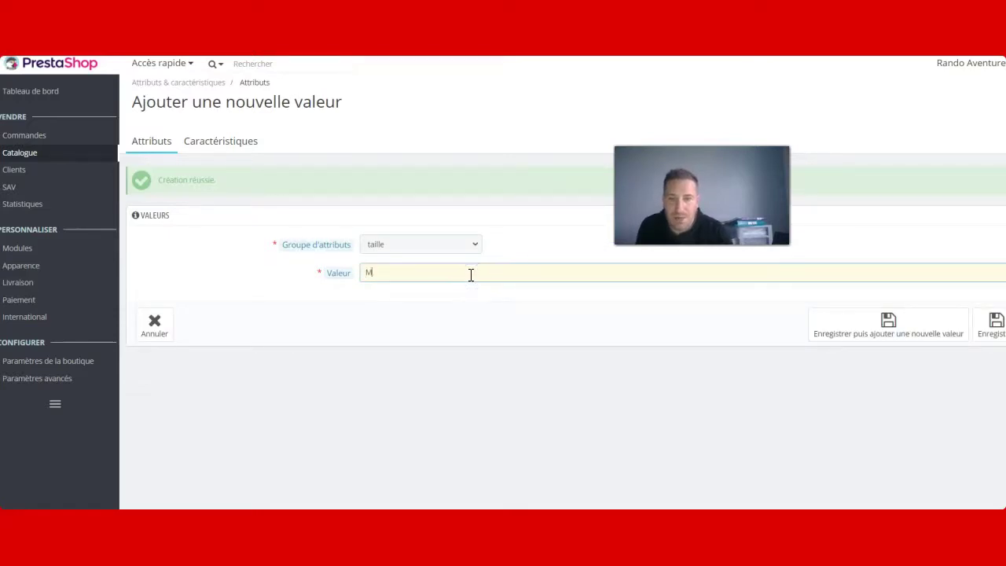
{"action": "left_click", "coordinate": [824, 337]}
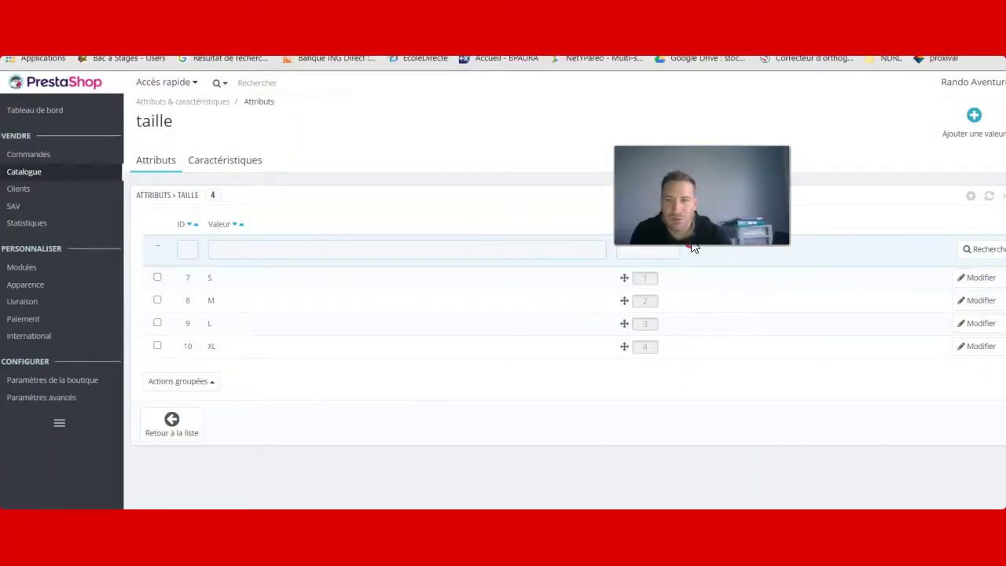
{"action": "right_click", "coordinate": [691, 260]}
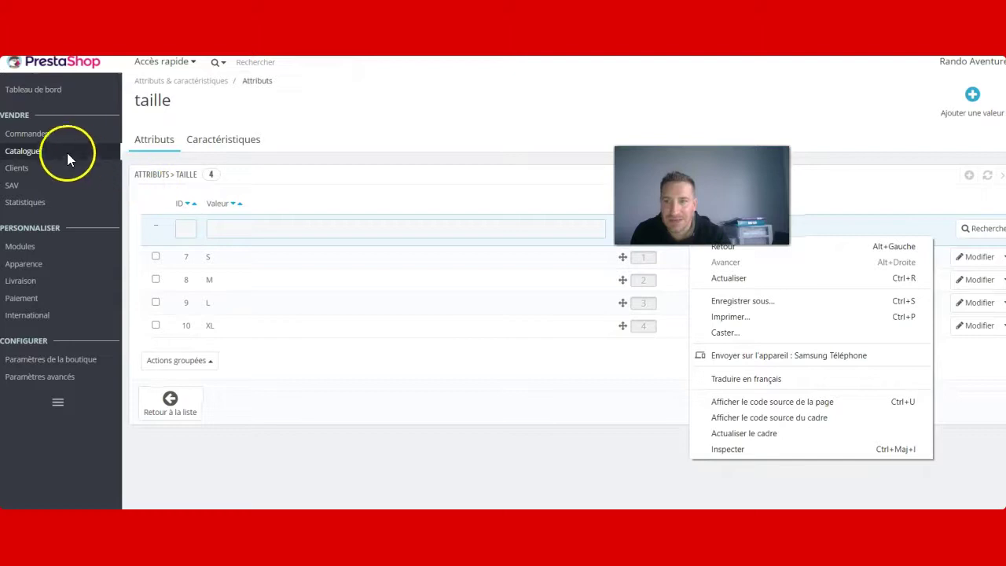
Step: Return to the catalogue's products and open the sac à dos grenouille product's edit page
{"action": "left_click", "coordinate": [49, 156]}
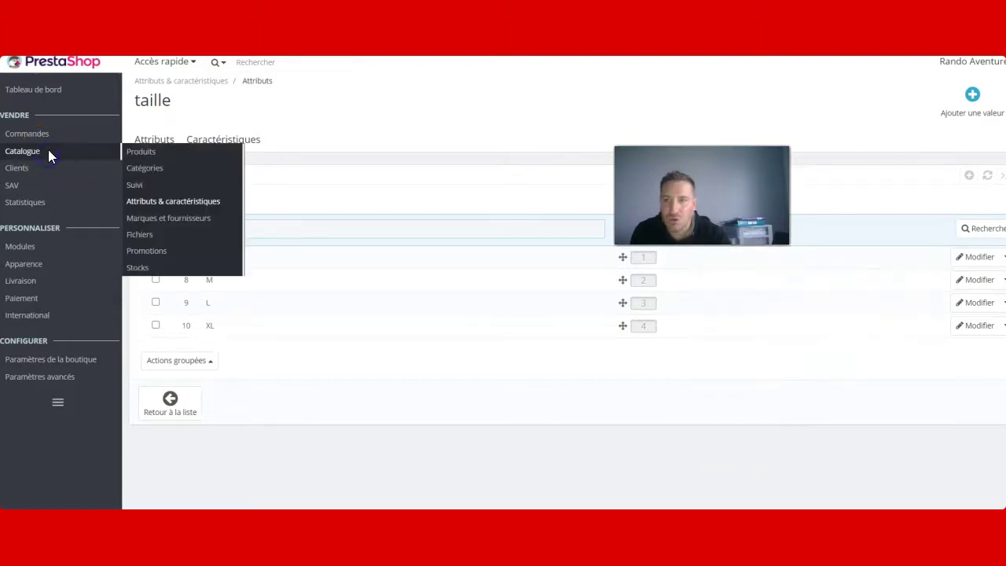
{"action": "left_click", "coordinate": [141, 153]}
{"action": "left_click", "coordinate": [349, 325]}
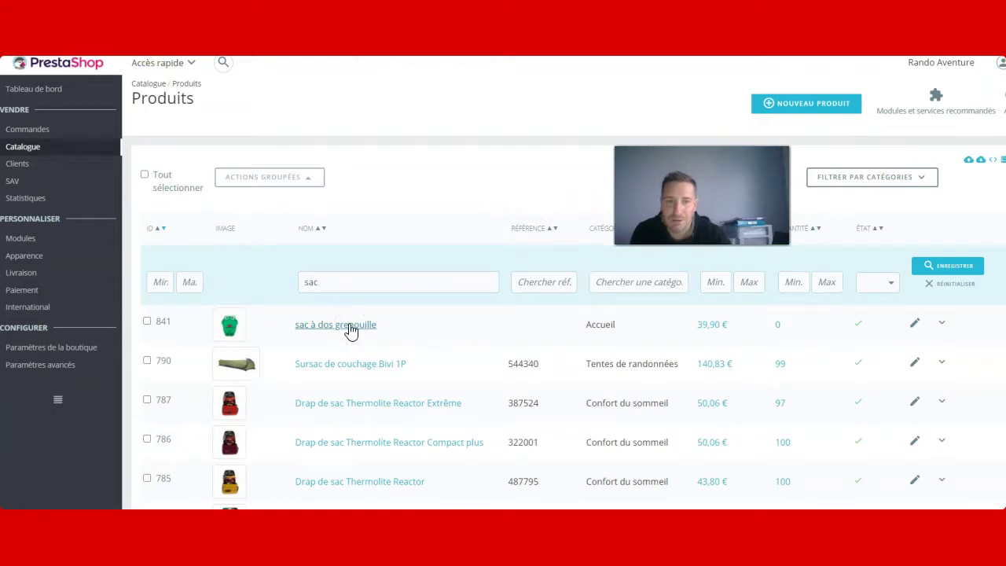
{"action": "left_click", "coordinate": [366, 322]}
{"action": "left_click", "coordinate": [527, 279]}
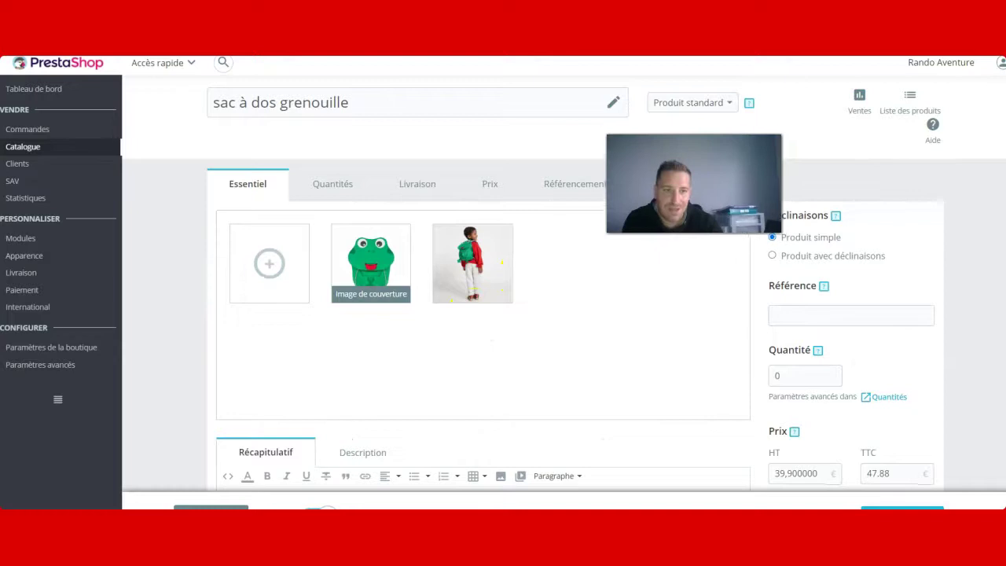
Step: Switch the product type to "Produit avec déclinaisons" and display its variation settings
{"action": "left_click", "coordinate": [799, 302]}
{"action": "left_click", "coordinate": [802, 238]}
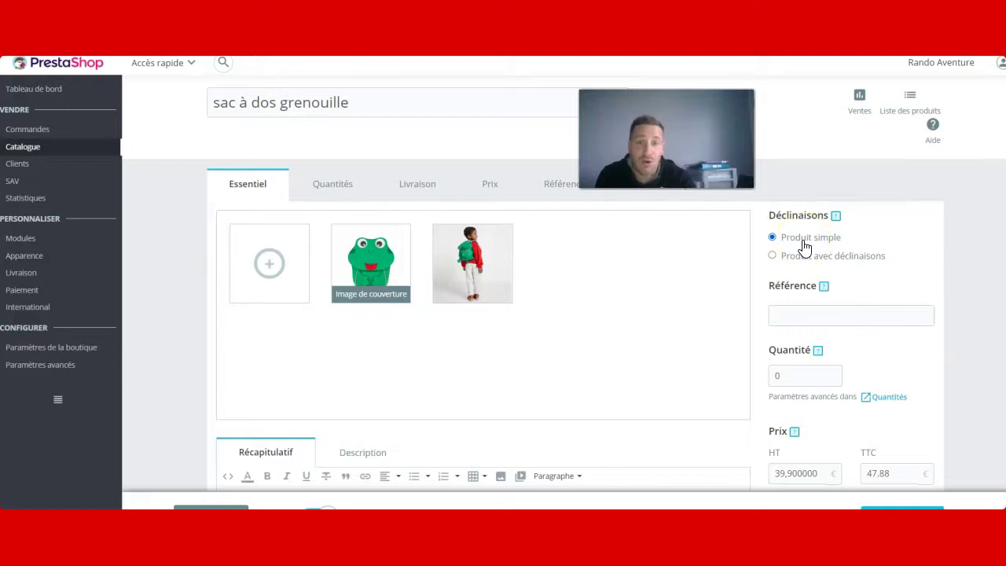
{"action": "right_click", "coordinate": [803, 256]}
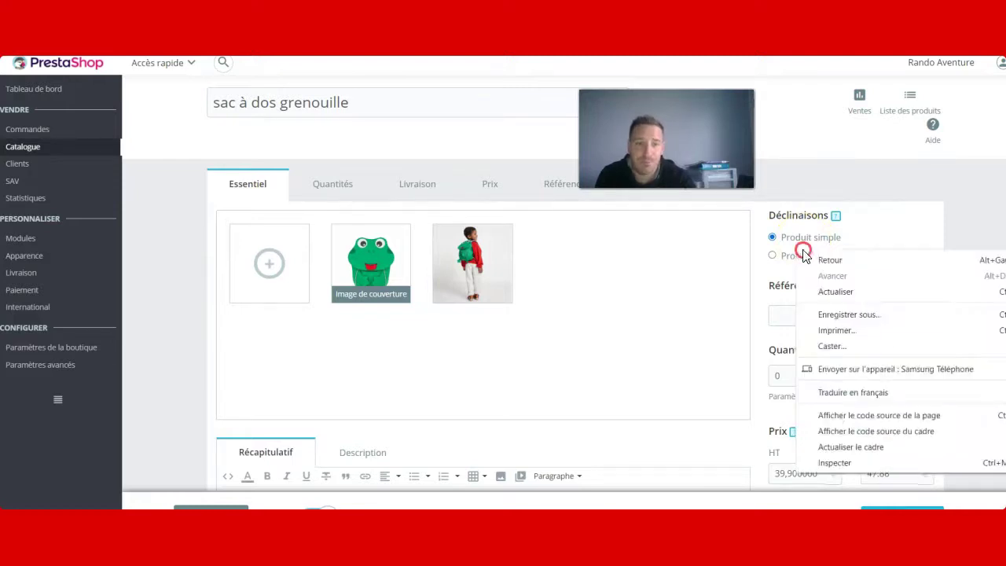
{"action": "left_click", "coordinate": [776, 256]}
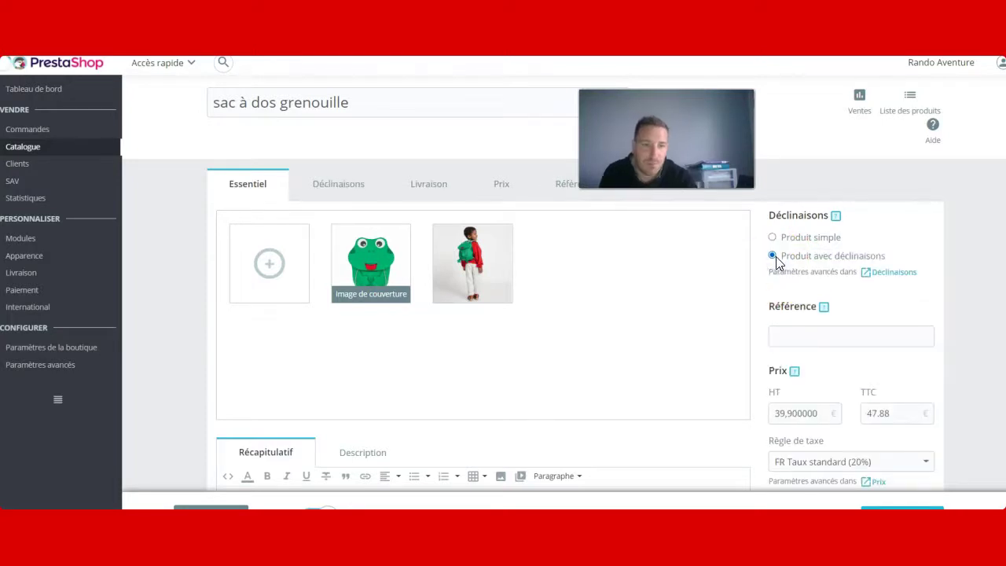
{"action": "left_click", "coordinate": [895, 272]}
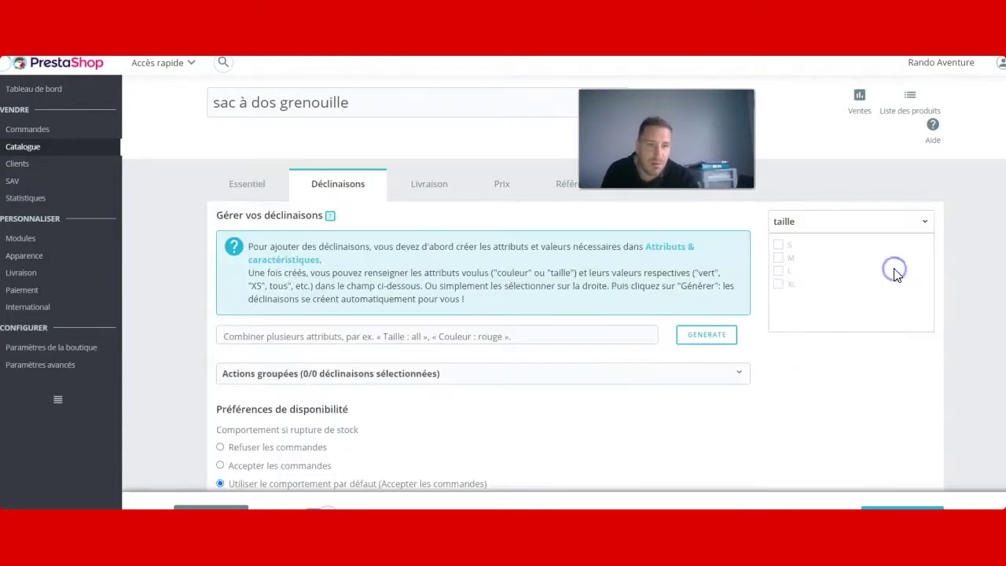
Step: Select the taille values S, M, L and XL and generate the product's variations from them
{"action": "left_click", "coordinate": [782, 245]}
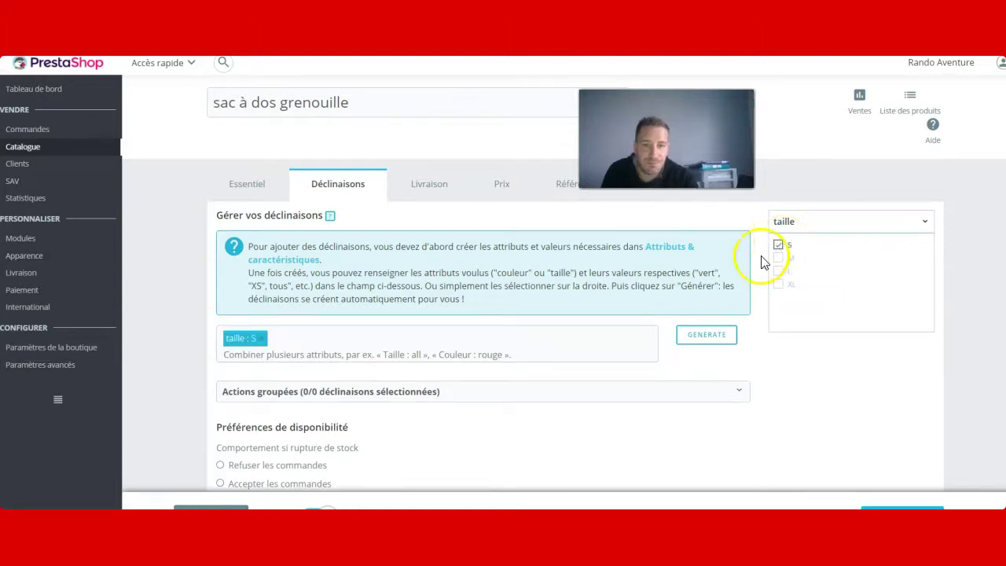
{"action": "left_click", "coordinate": [713, 338]}
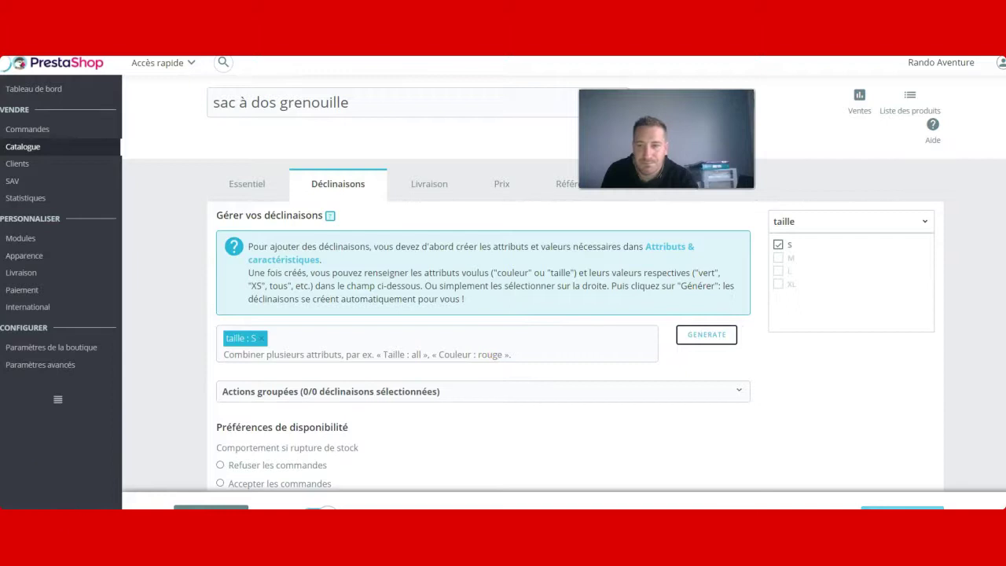
{"action": "left_click", "coordinate": [779, 237]}
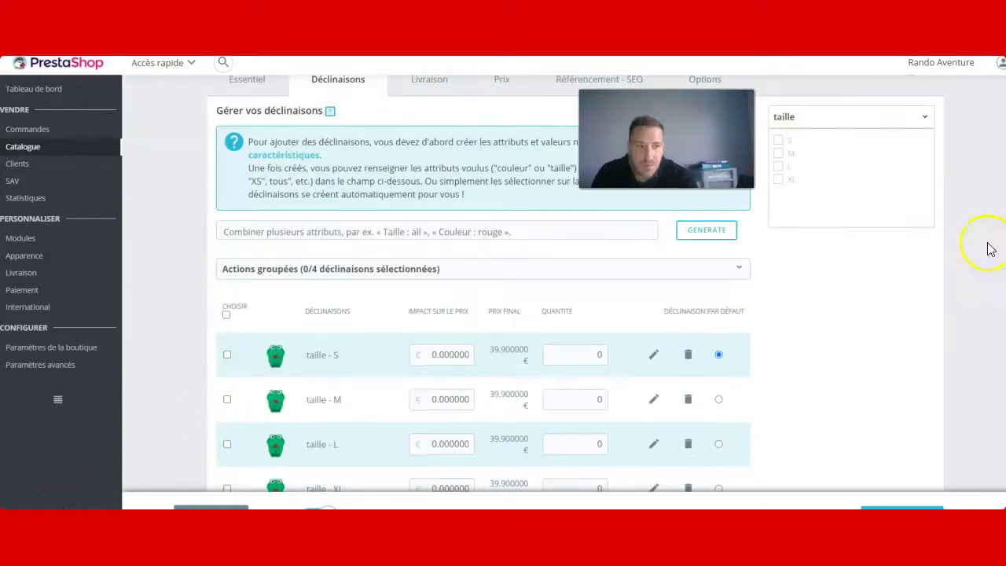
{"action": "scroll", "coordinate": [483, 315], "scroll_direction": "down", "scroll_amount": 1}
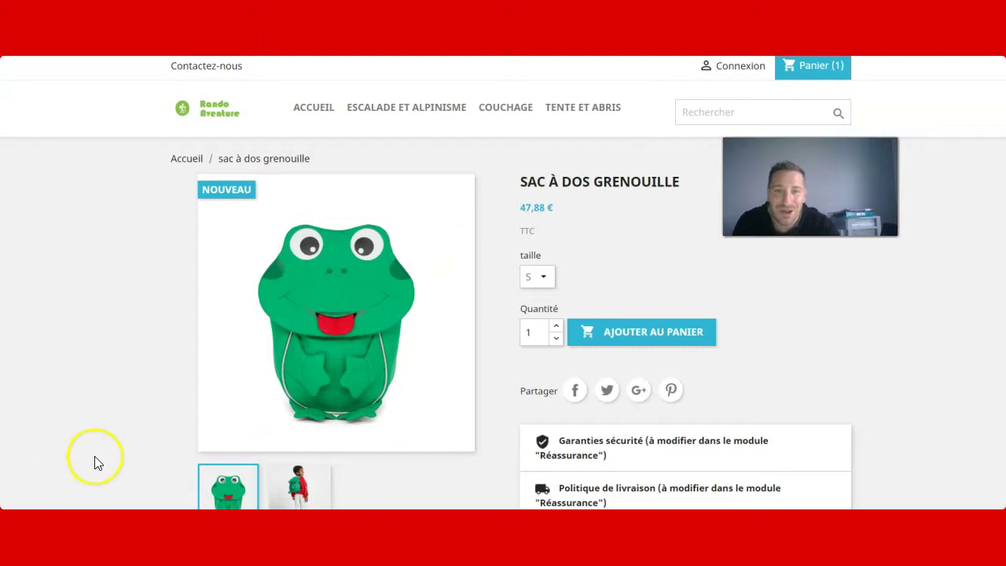
Step: Check the available taille options on the frog backpack's page in the shop front
{"action": "mouse_move", "coordinate": [407, 254]}
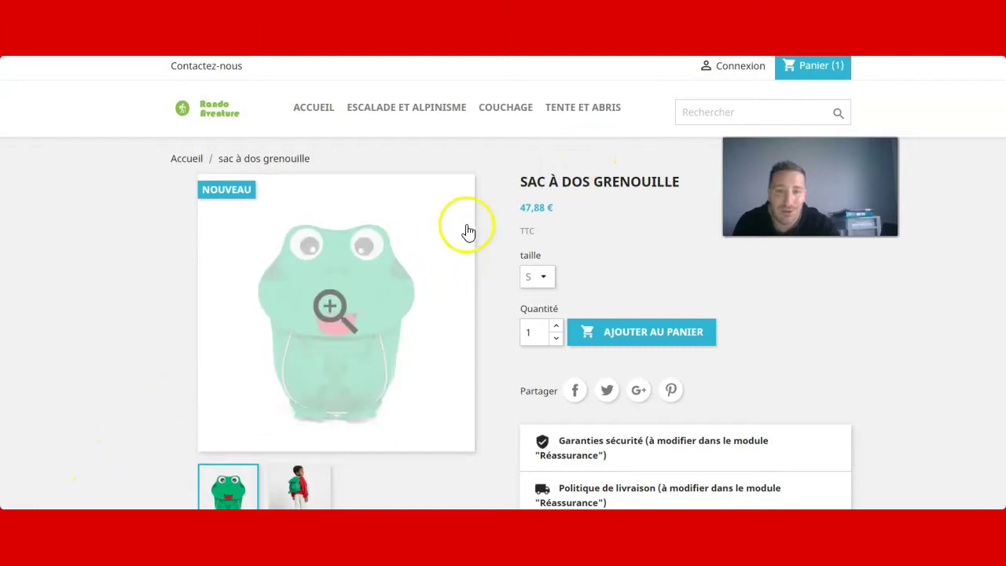
{"action": "right_click", "coordinate": [550, 279]}
{"action": "left_click", "coordinate": [550, 279]}
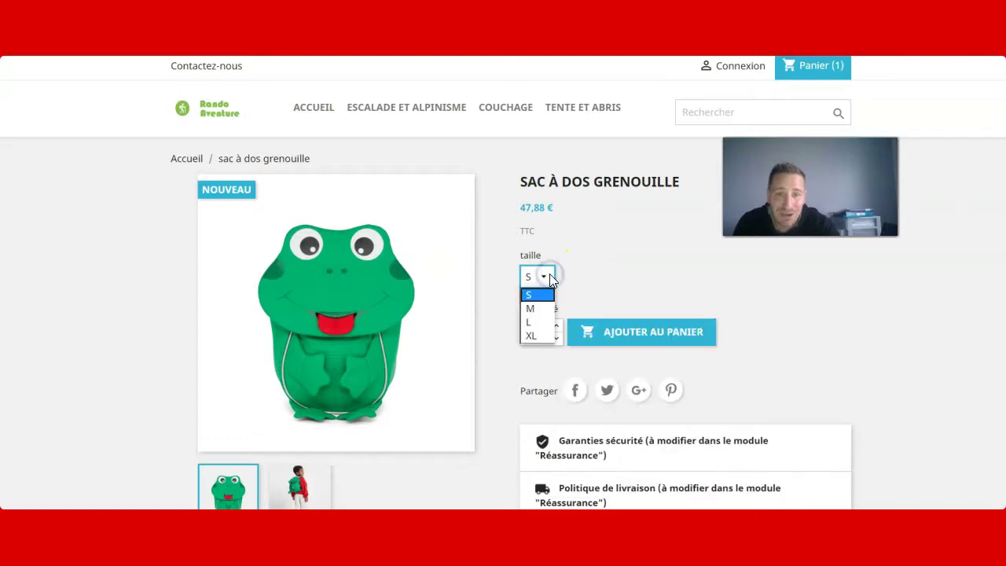